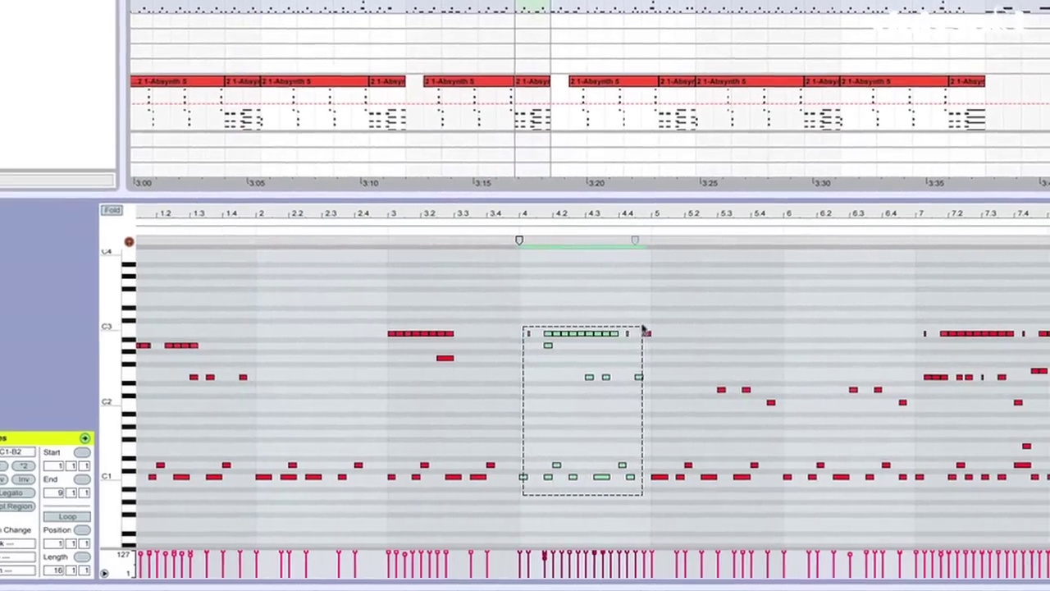
- Delete the Battery drum clip's notes from bar 5 onwards
drag(645, 331, 650, 332)
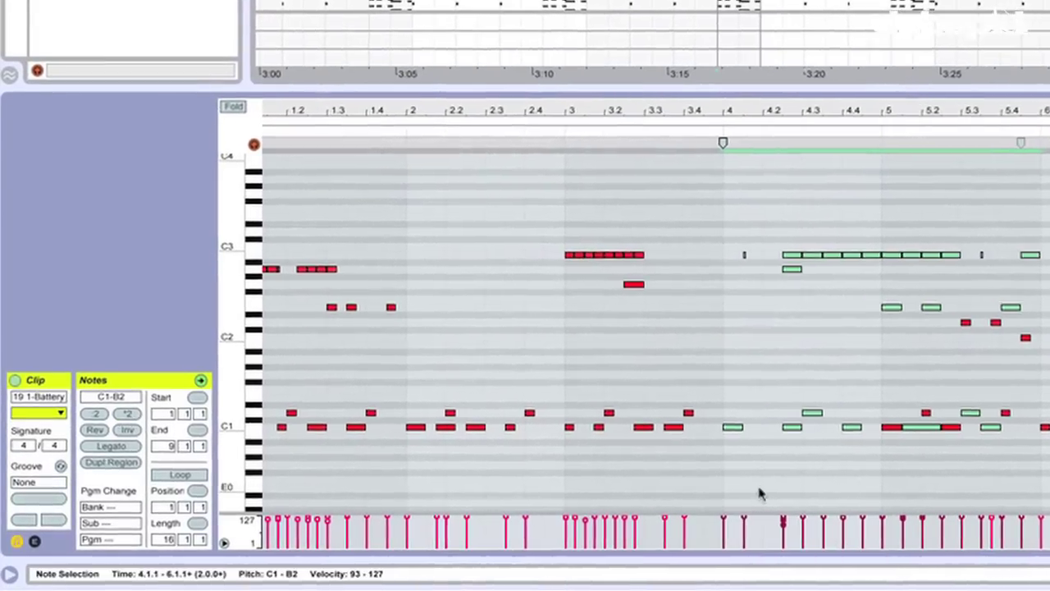
click(741, 275)
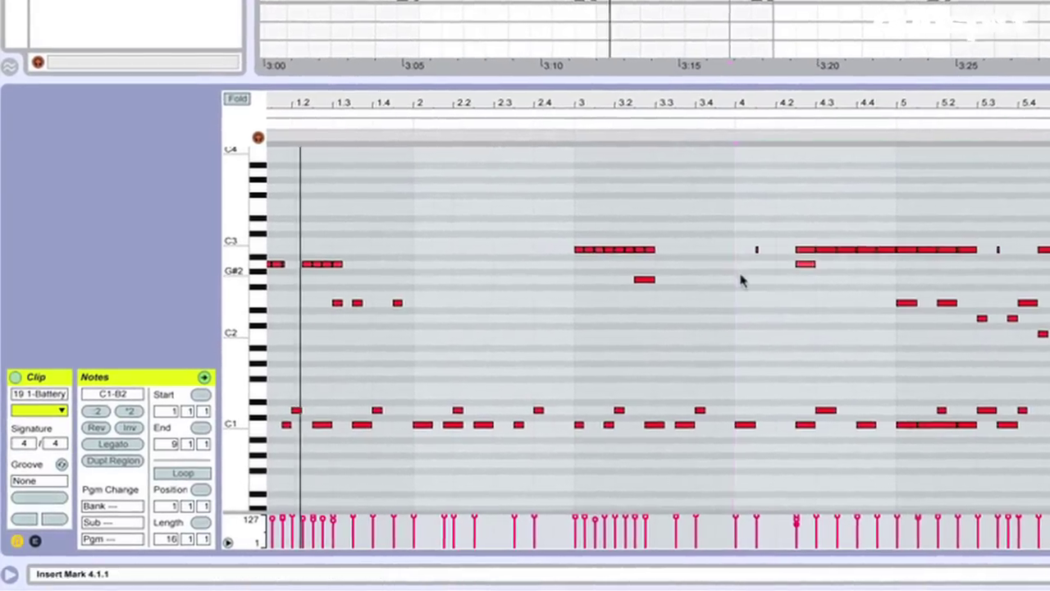
drag(885, 246, 818, 237)
key(Delete)
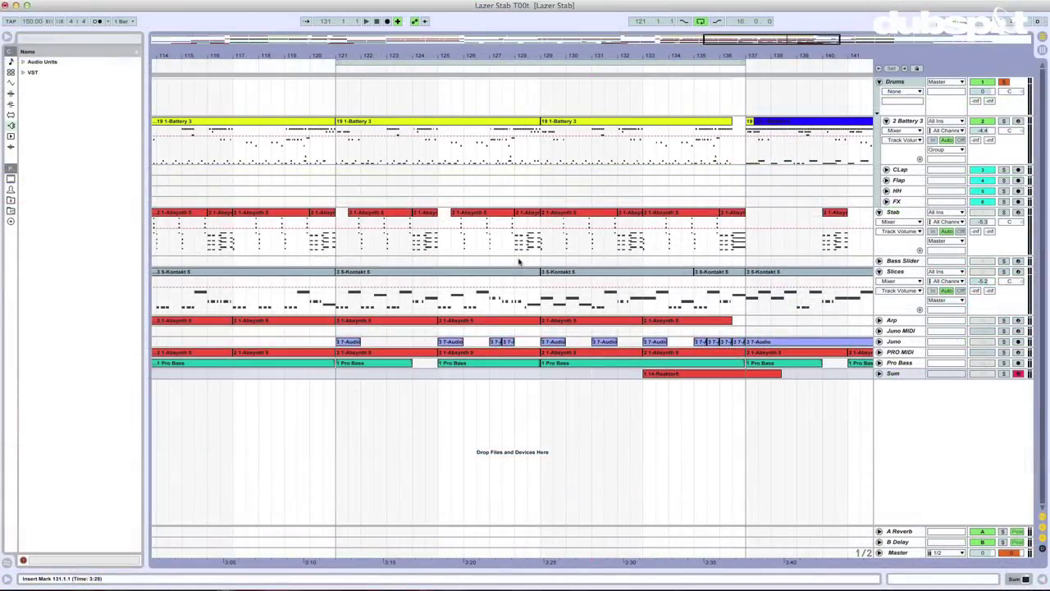
- Unsolo the Drums track and time-select the Absynth Stab clip at bars 124–125
scroll(519, 261, left, 1)
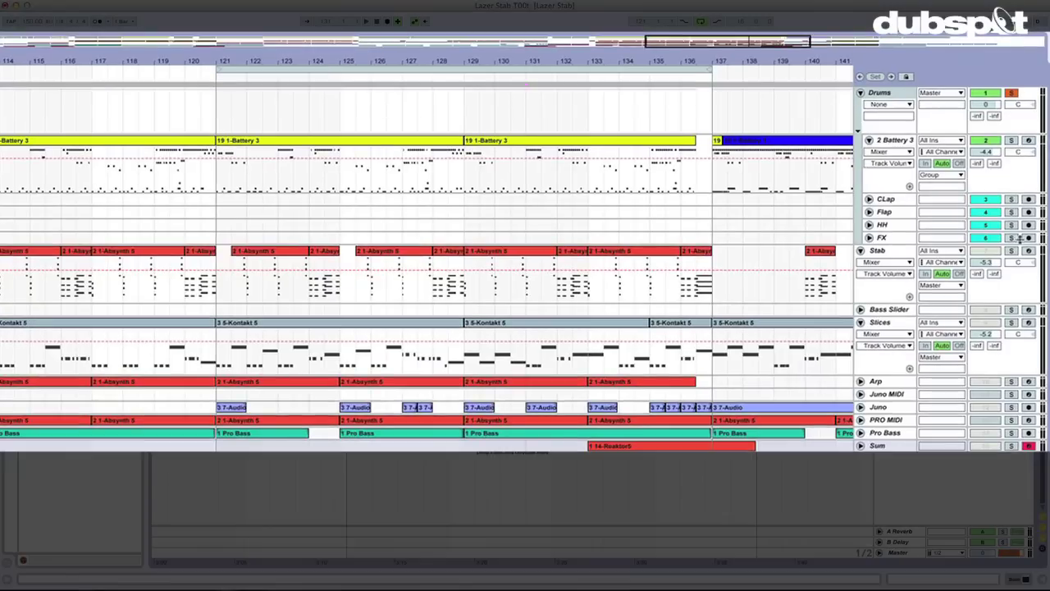
click(1013, 94)
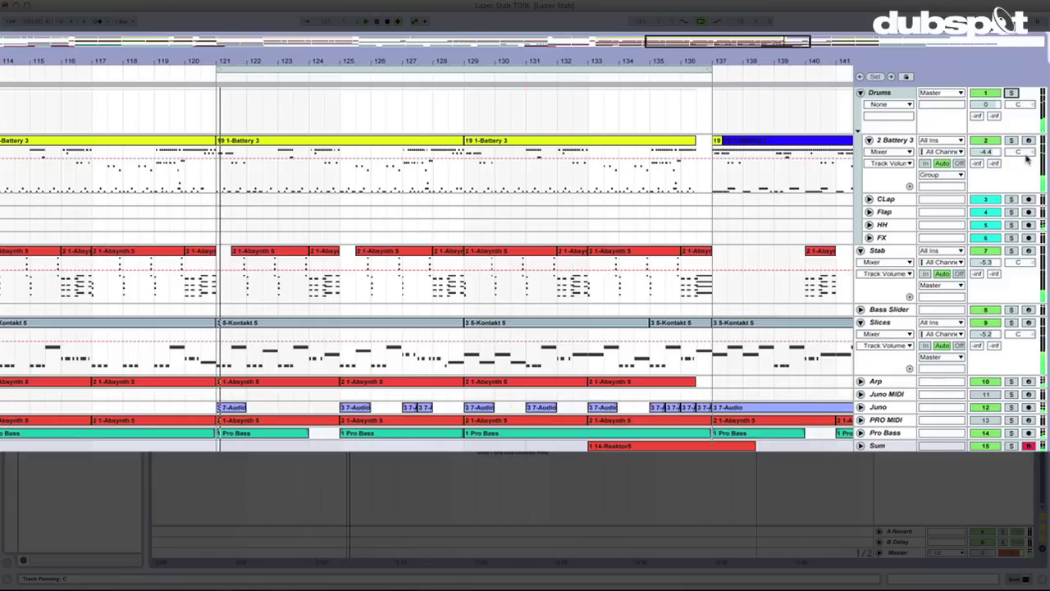
click(333, 256)
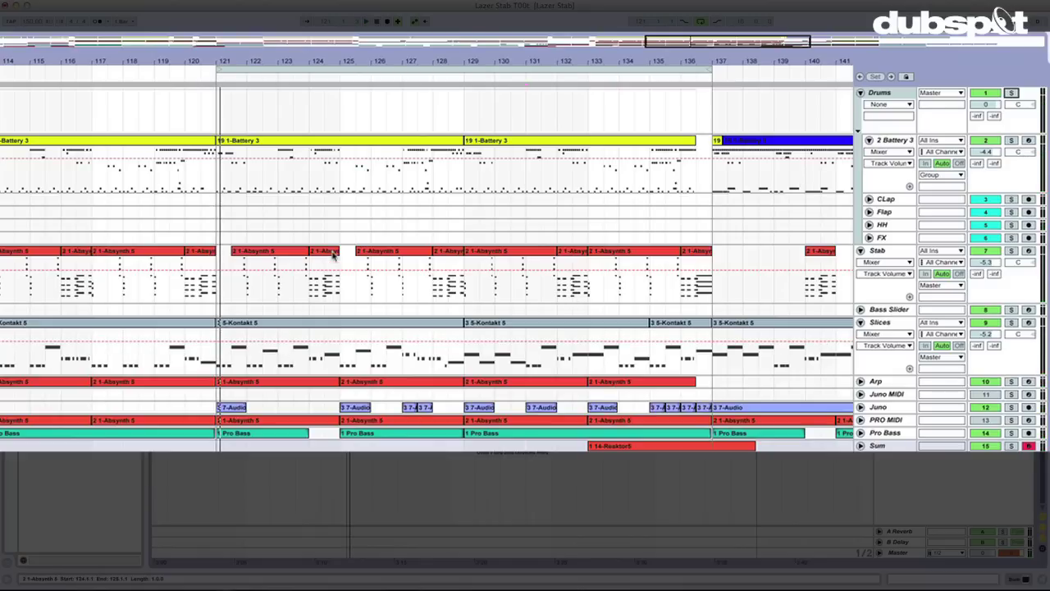
click(332, 256)
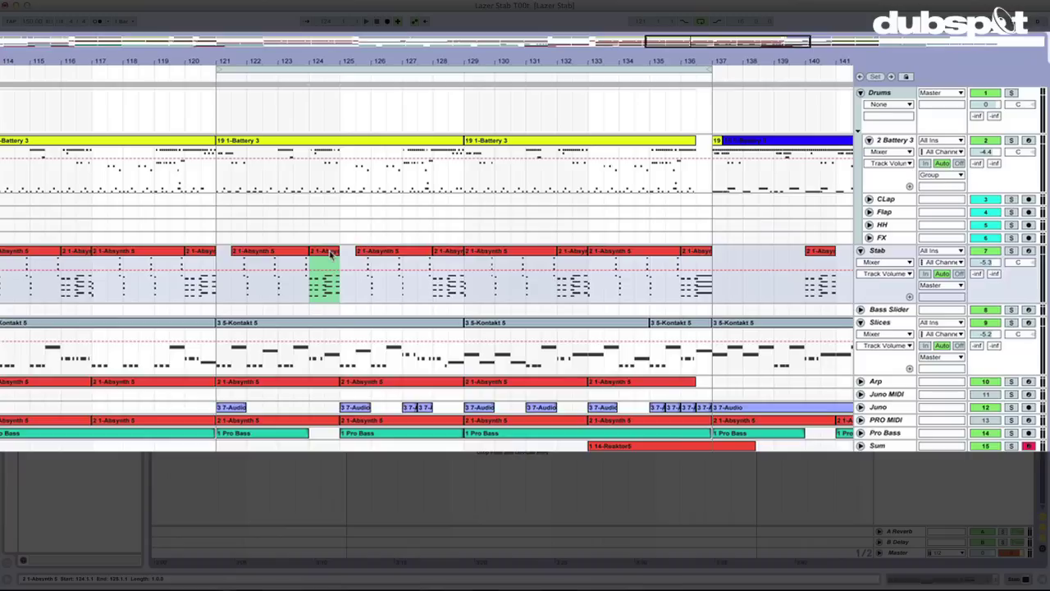
click(236, 75)
drag(236, 75, 304, 89)
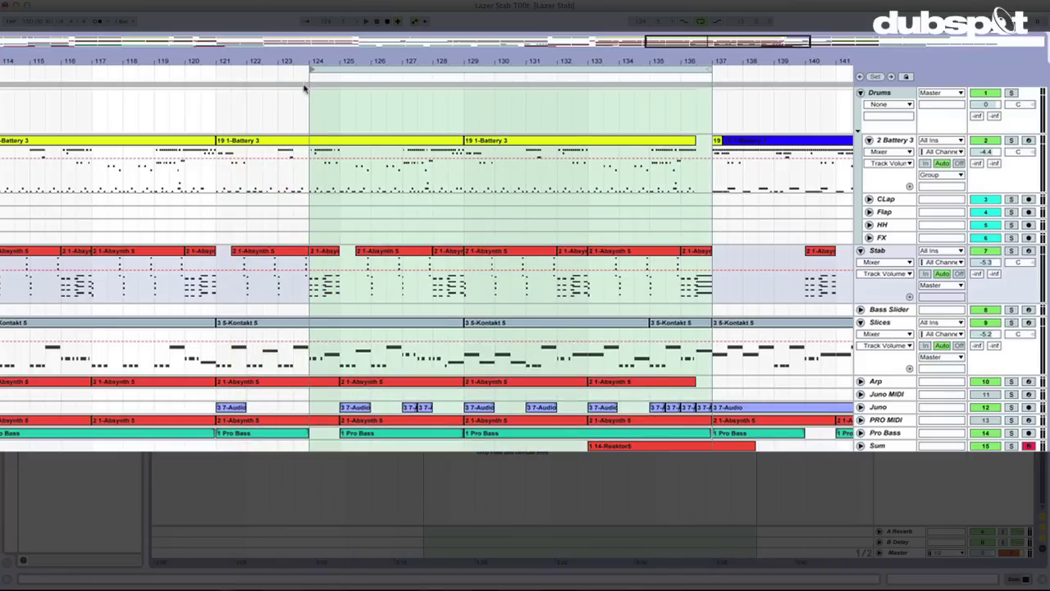
click(329, 250)
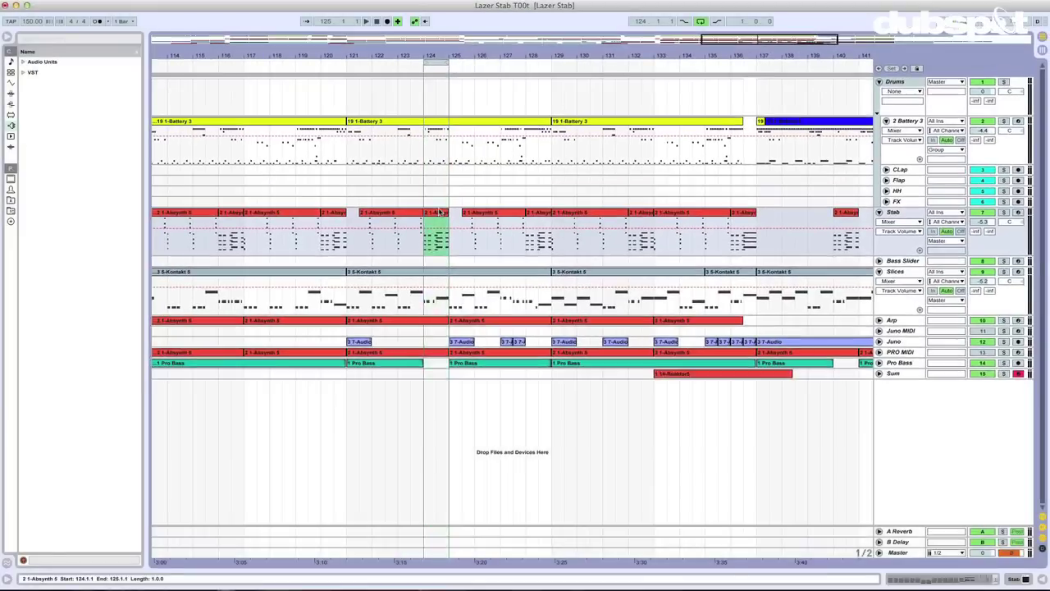
- Open the Stab clip, zoom in around bar 20, and reverse the notes from bar 20 onward
double_click(328, 250)
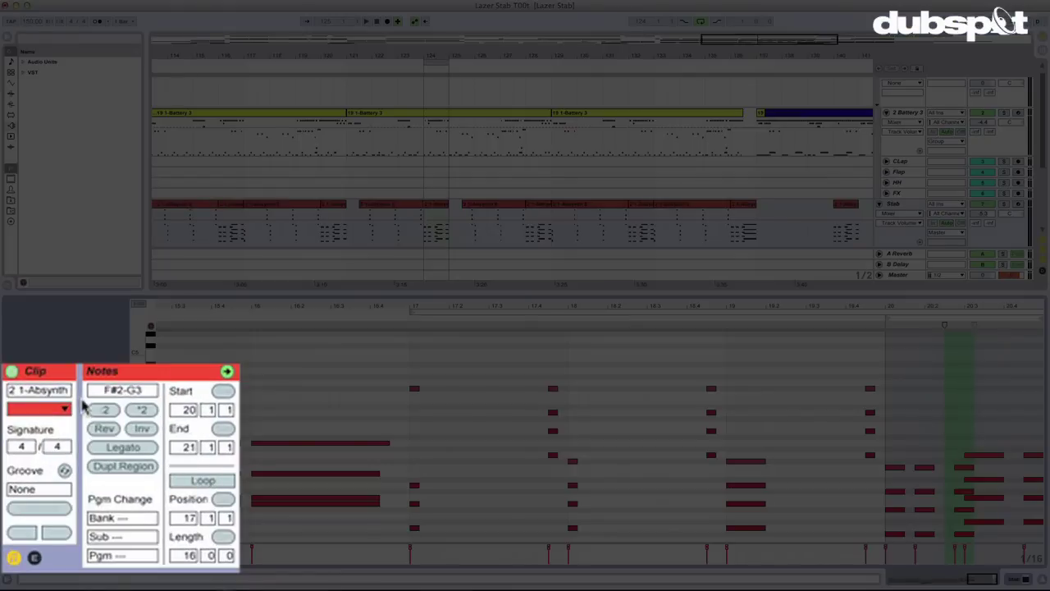
click(376, 474)
drag(684, 303, 684, 283)
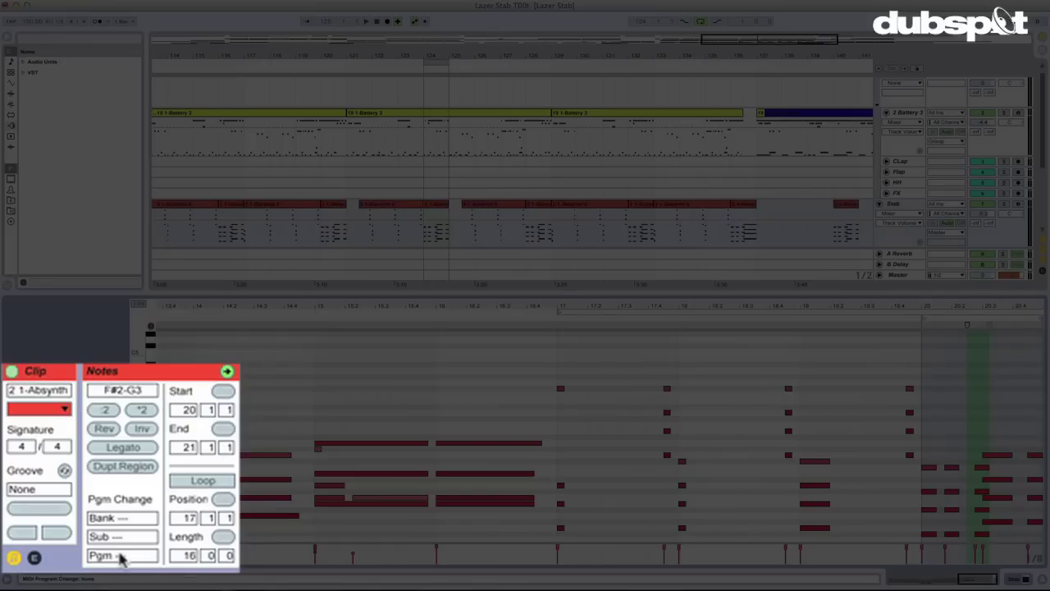
scroll(932, 400, down, 1)
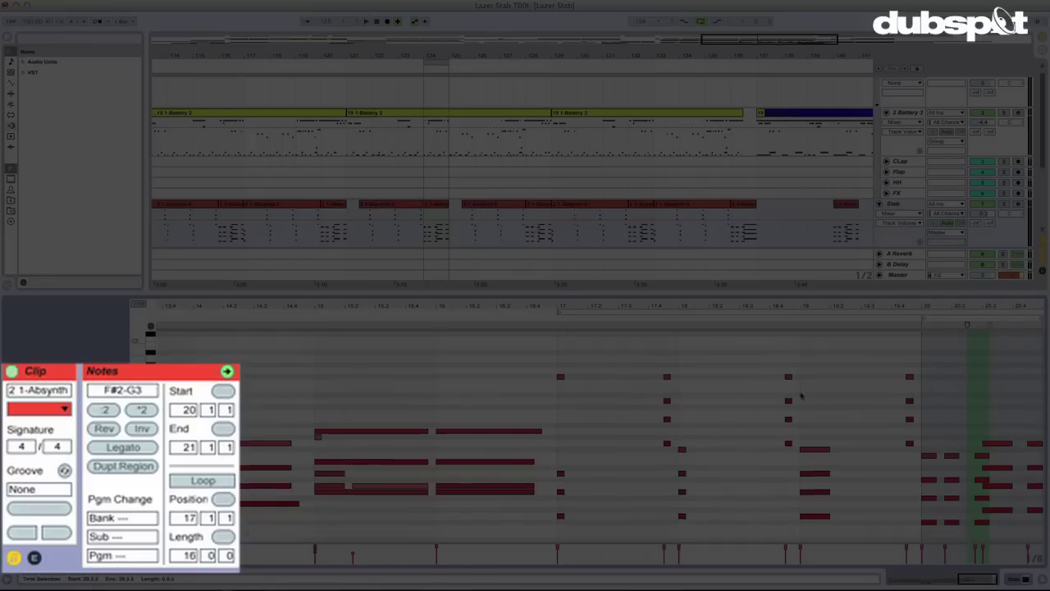
key(plus)
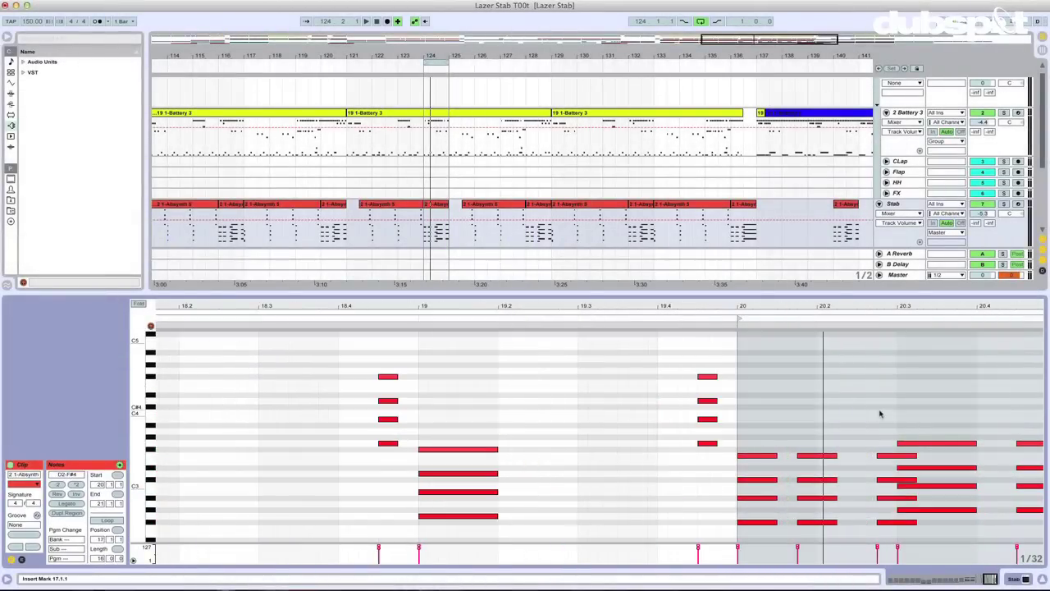
drag(760, 407, 1040, 529)
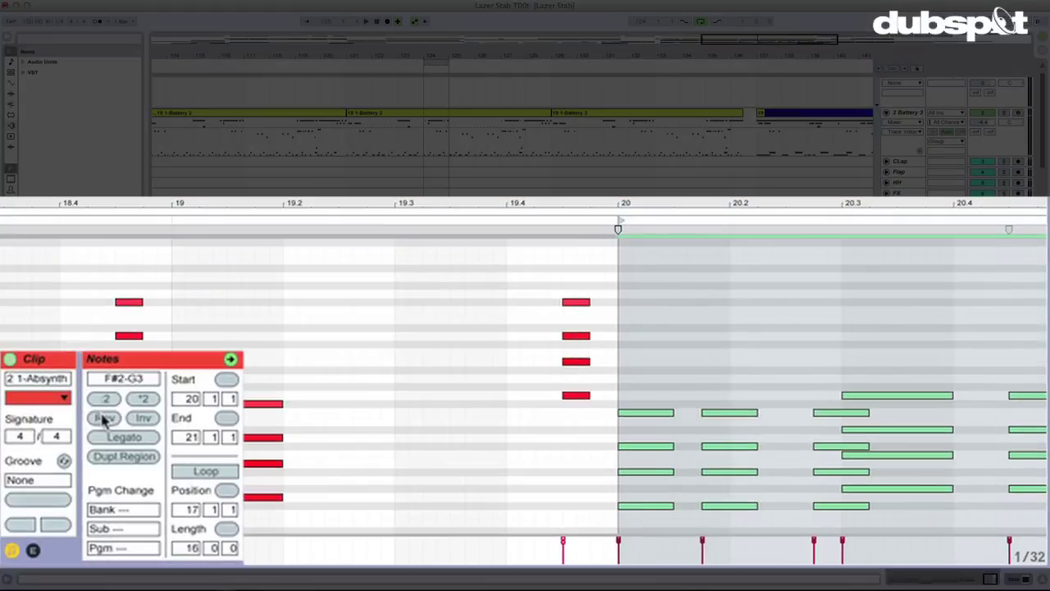
click(105, 418)
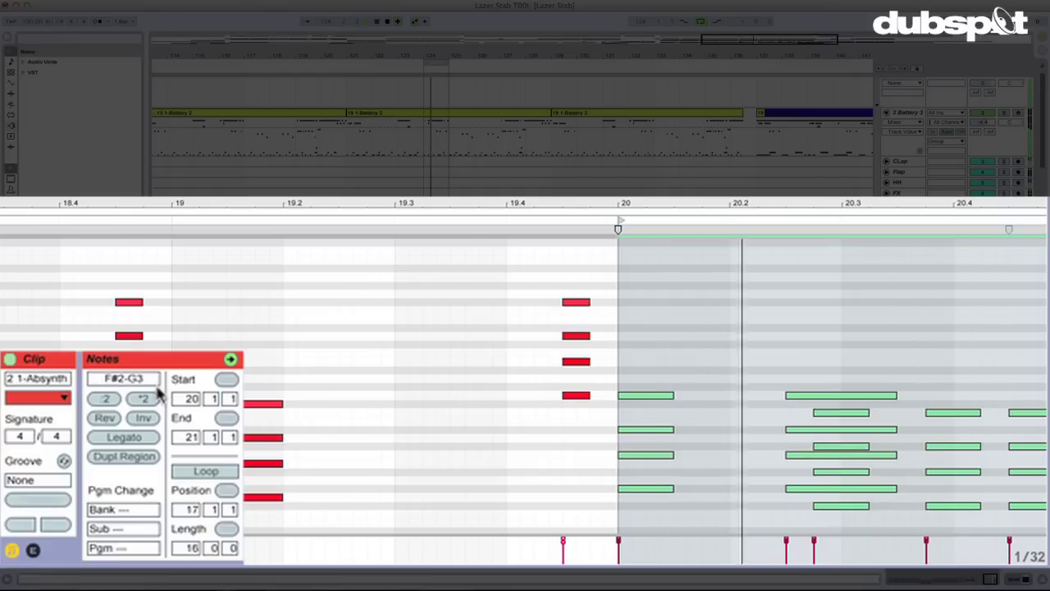
- Toggle Rev and Inv on the bar 20 notes until they are pitch-inverted in original time order
click(106, 419)
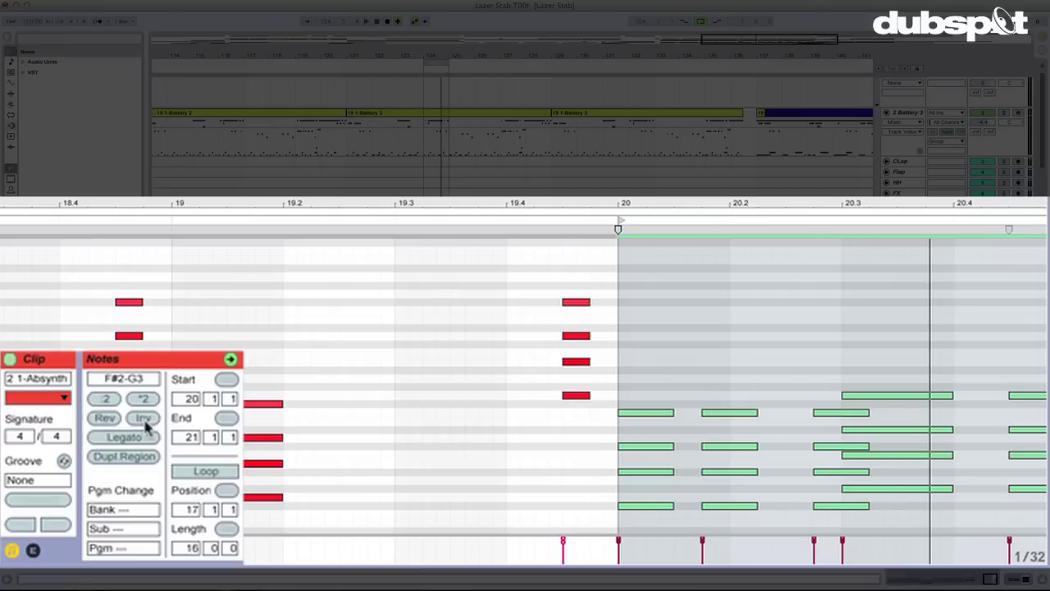
click(144, 419)
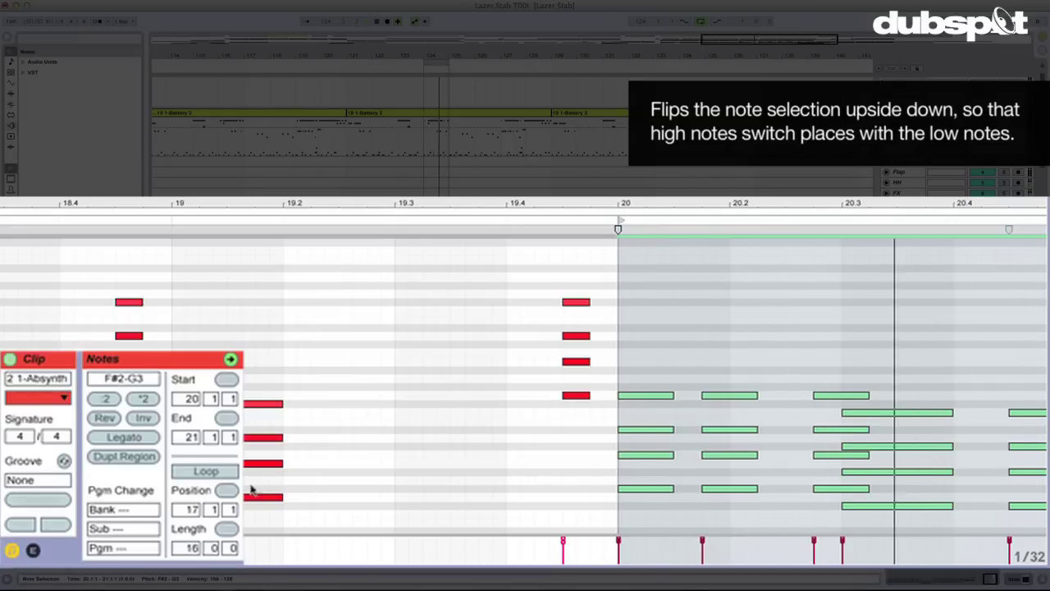
click(140, 420)
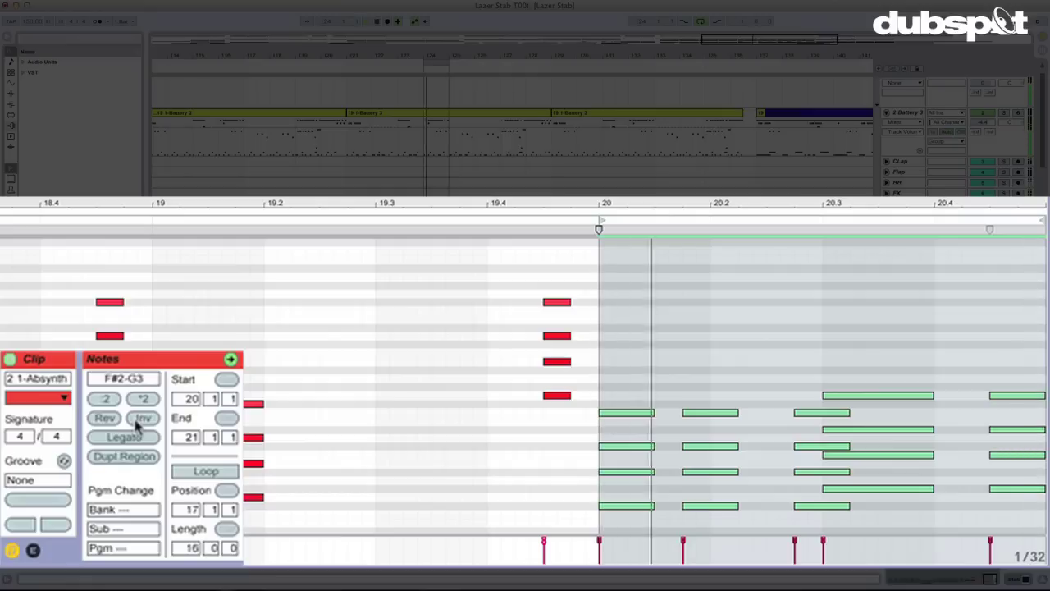
click(140, 420)
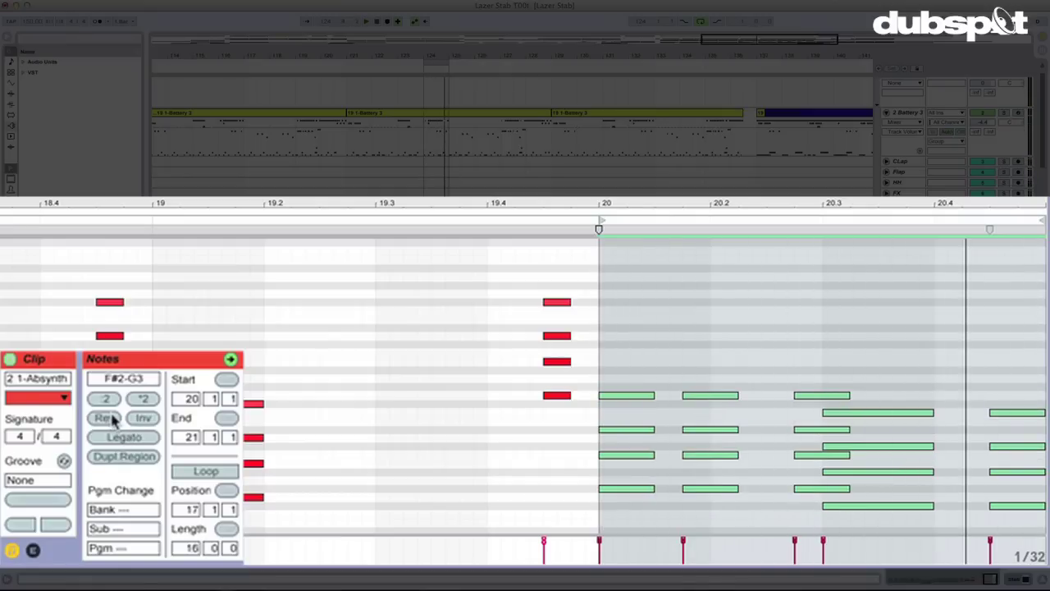
click(113, 420)
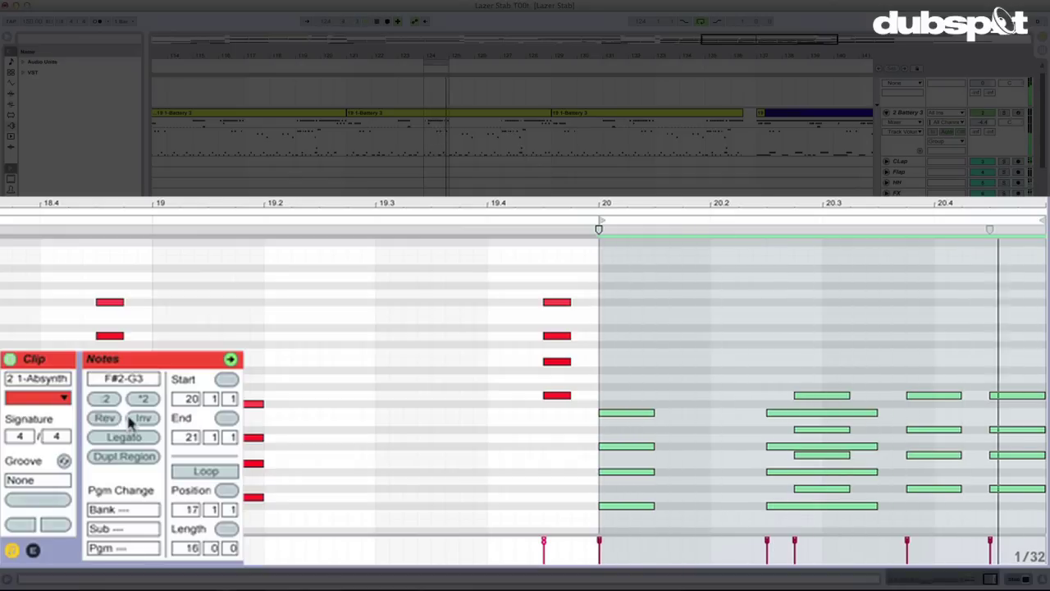
click(143, 418)
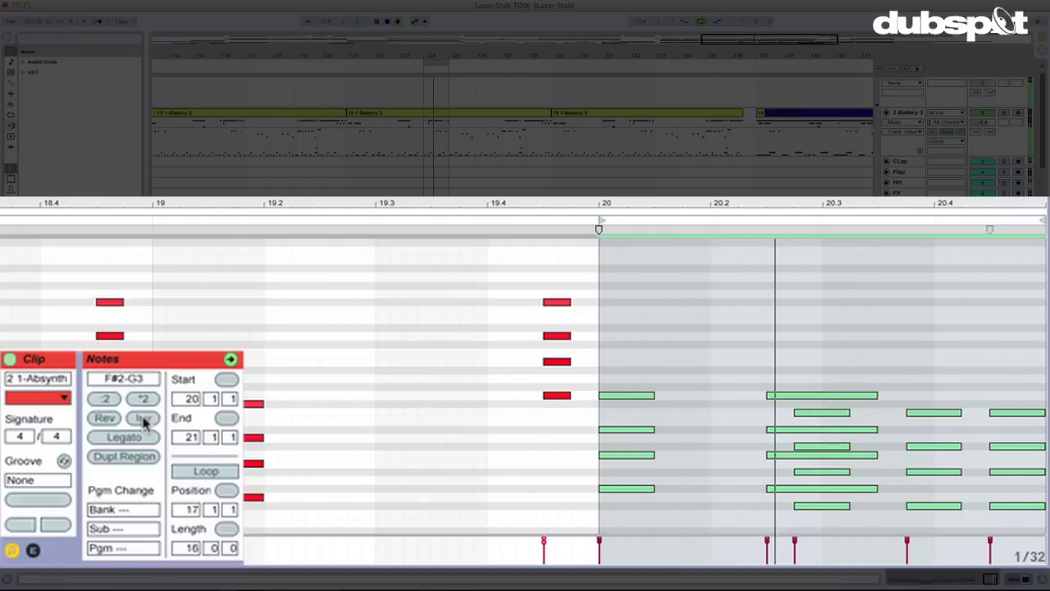
key(ctrl+z)
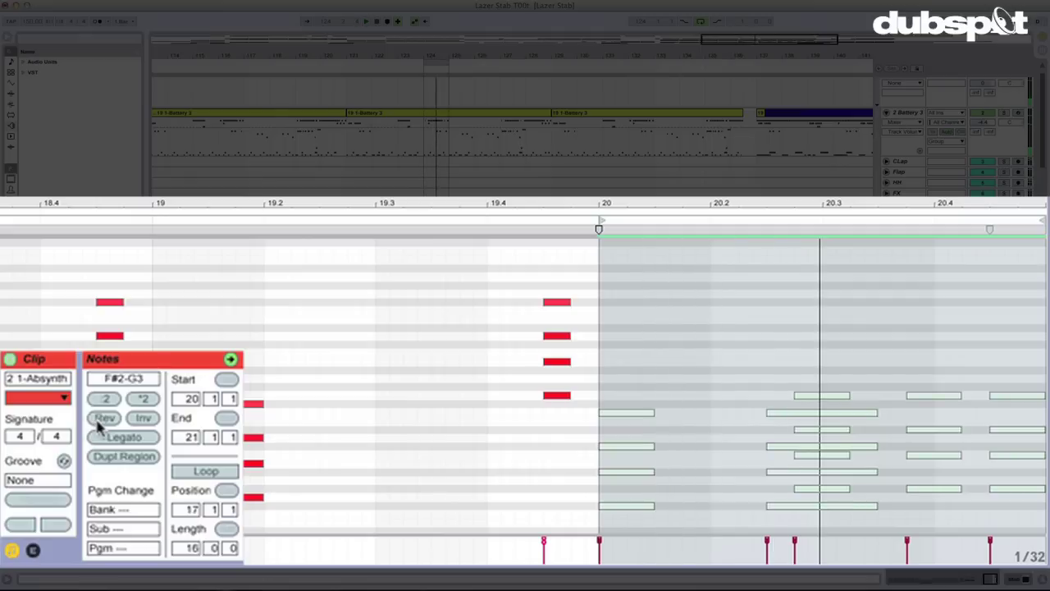
click(98, 420)
click(131, 419)
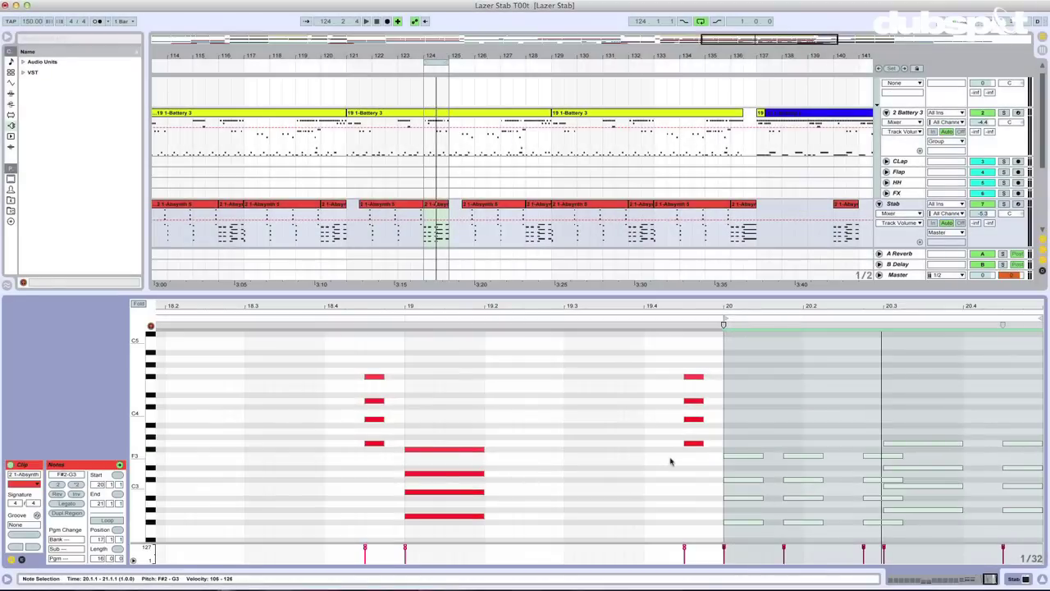
scroll(737, 427, down, 5)
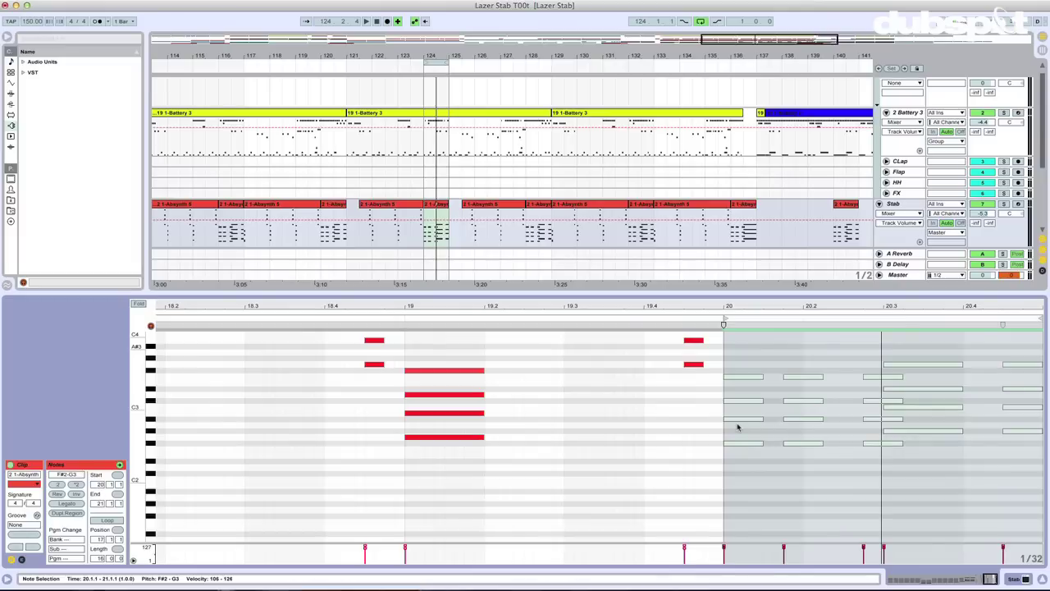
scroll(438, 120, up, 1)
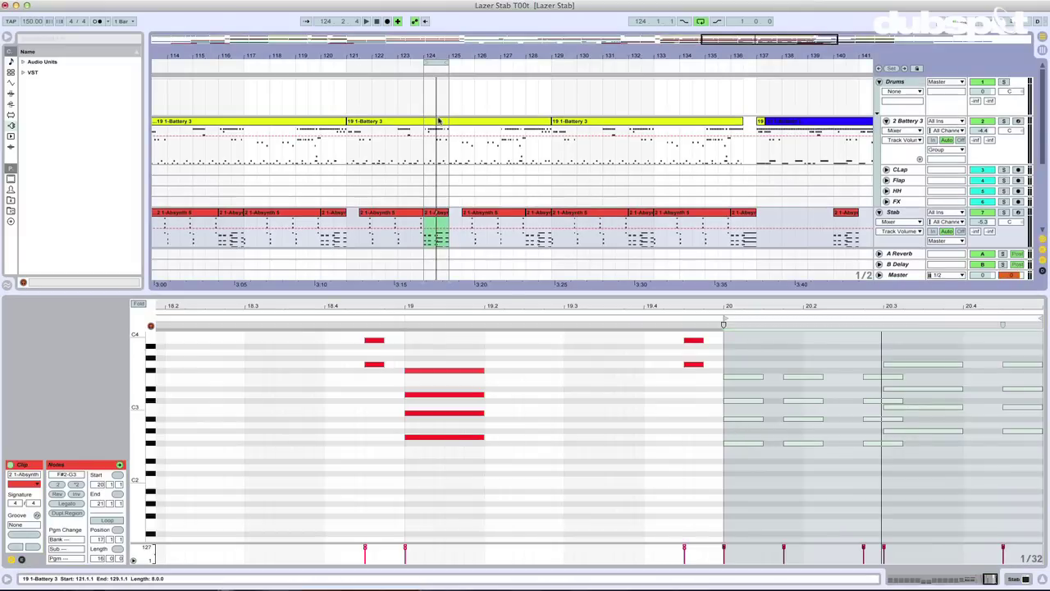
click(863, 470)
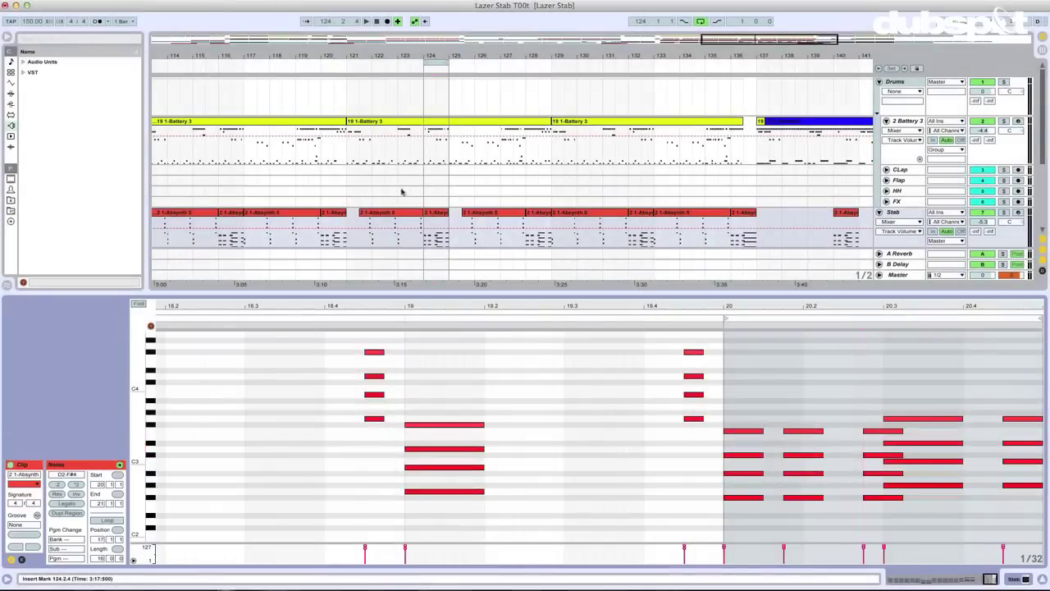
- Show the Battery 3 clip's notes in the editor, solo the Drums group, and zoom to bar 4
click(428, 134)
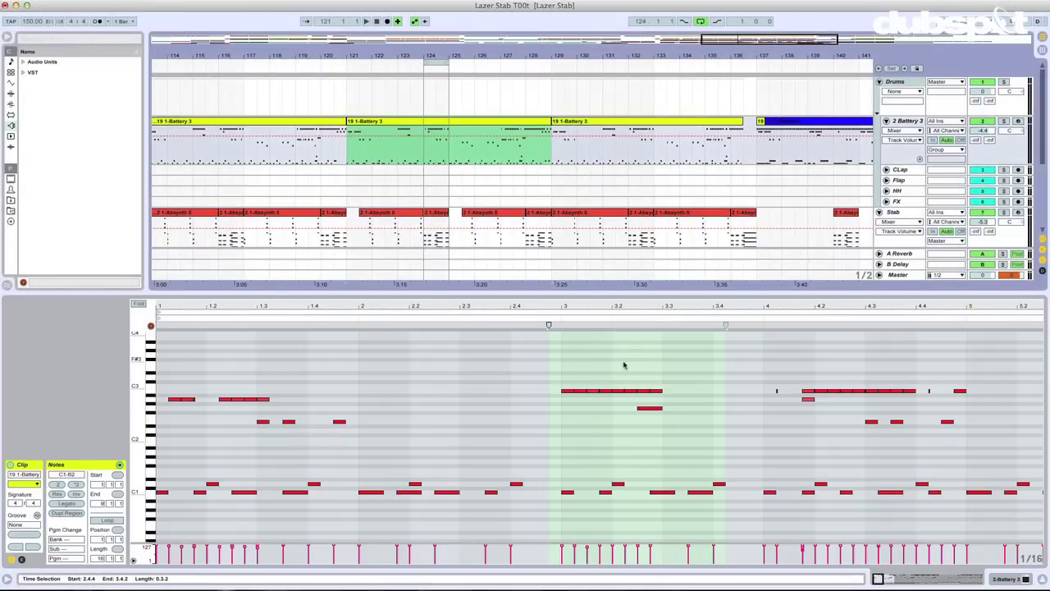
drag(620, 305, 617, 324)
click(669, 495)
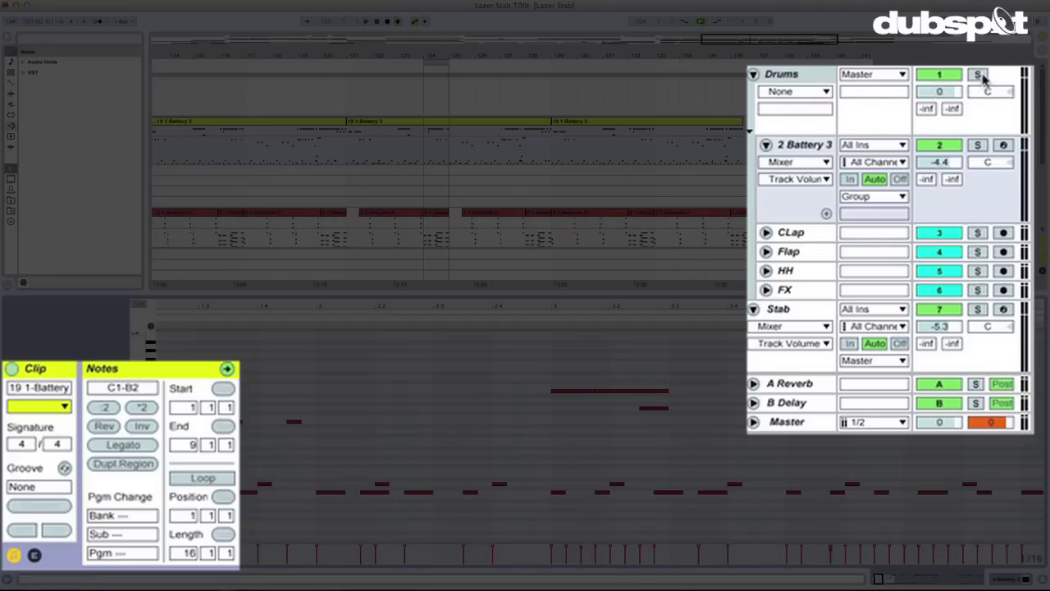
click(978, 74)
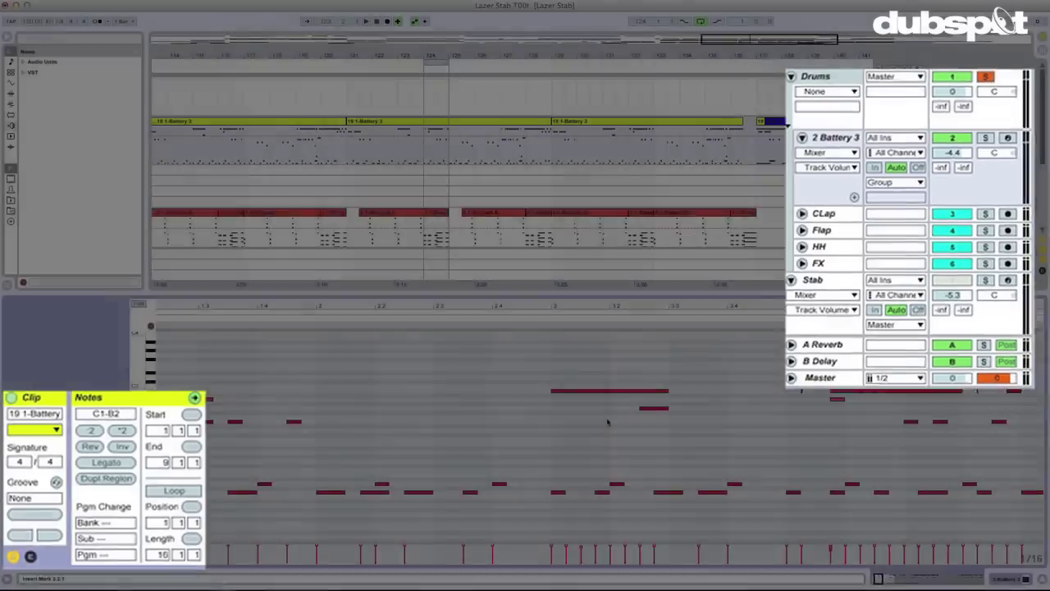
key(minus)
key(minus)
key(minus)
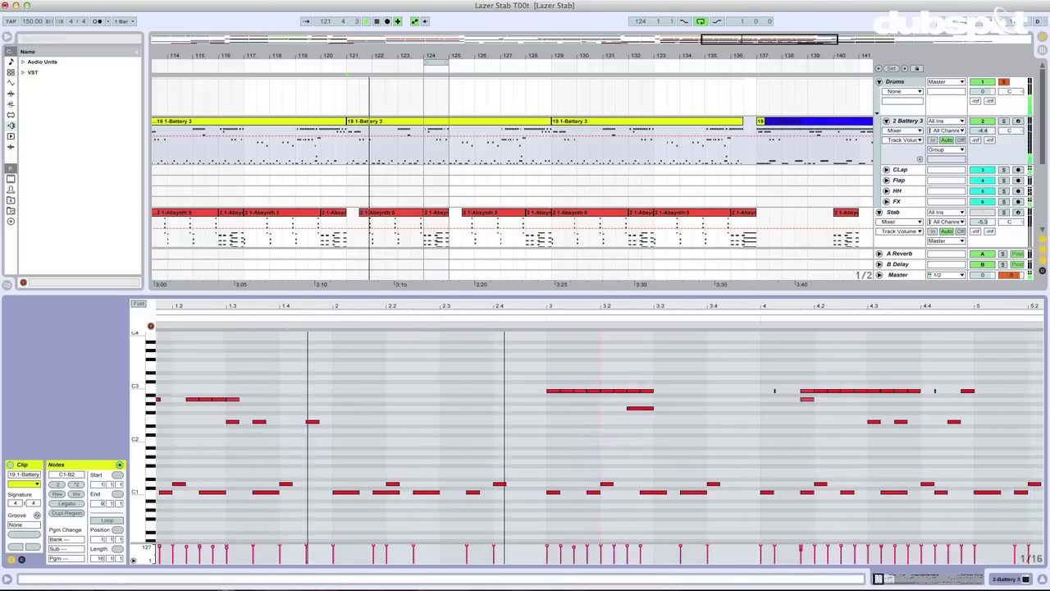
key(plus)
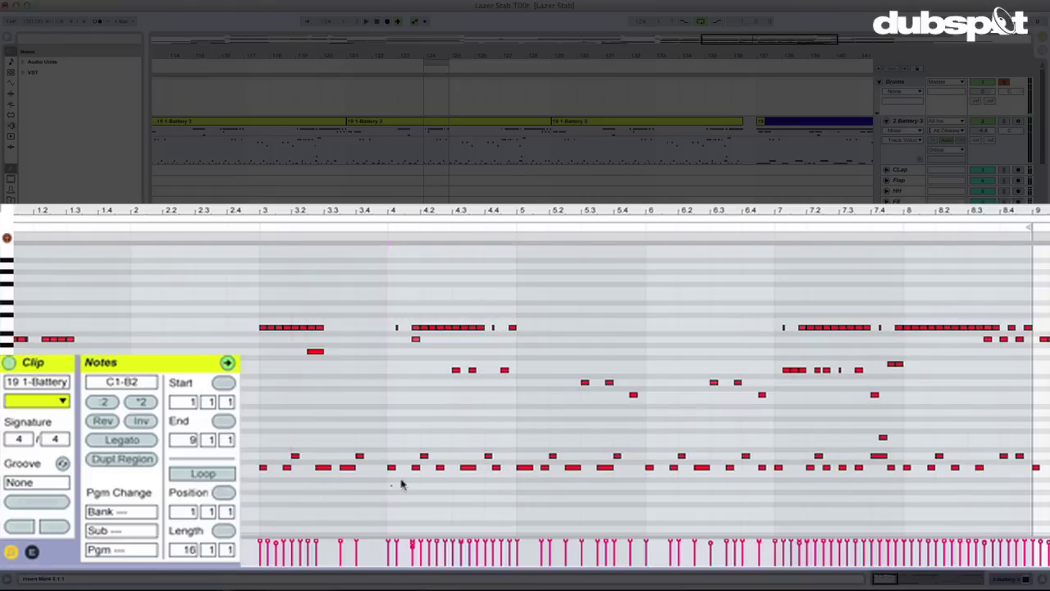
drag(390, 484, 509, 321)
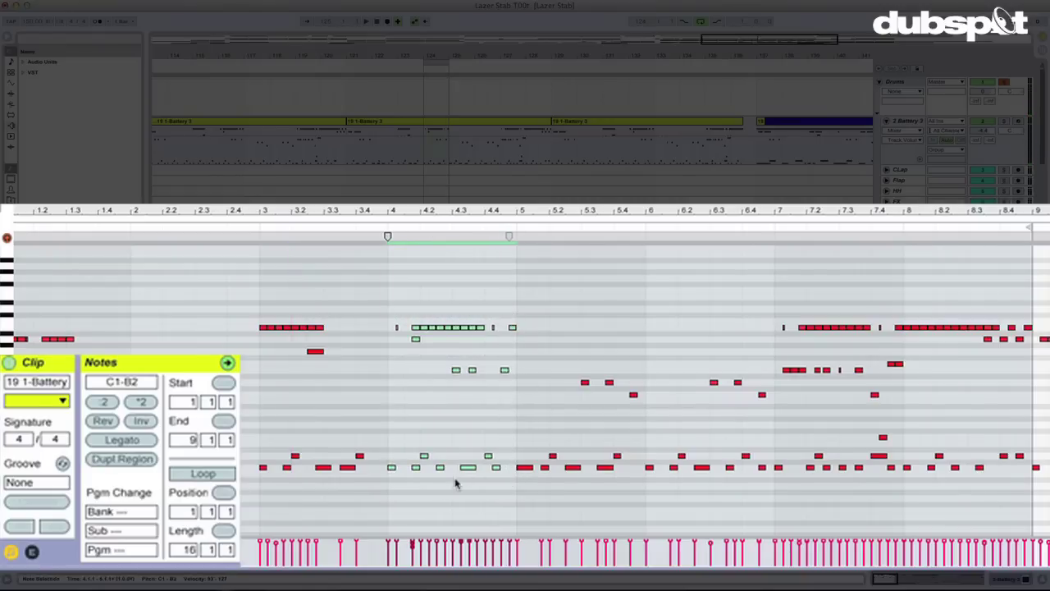
drag(455, 484, 496, 424)
click(490, 428)
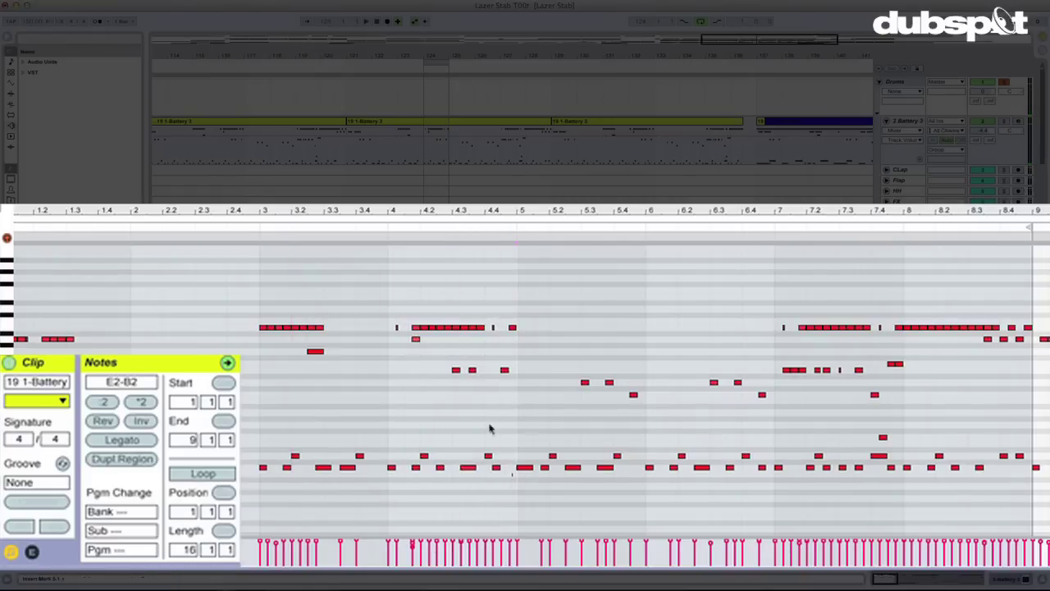
drag(511, 476, 393, 321)
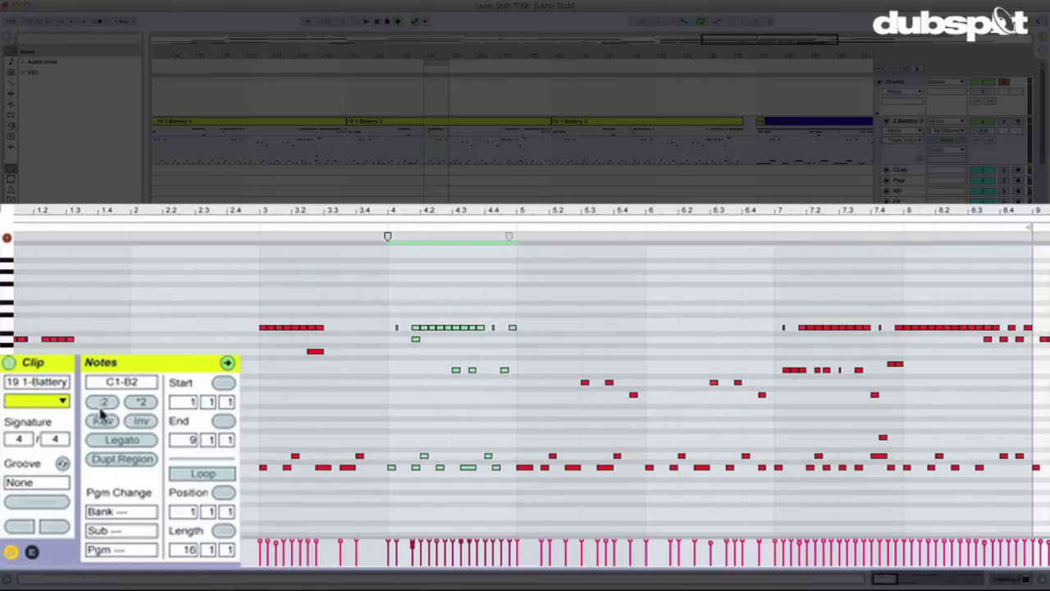
click(103, 403)
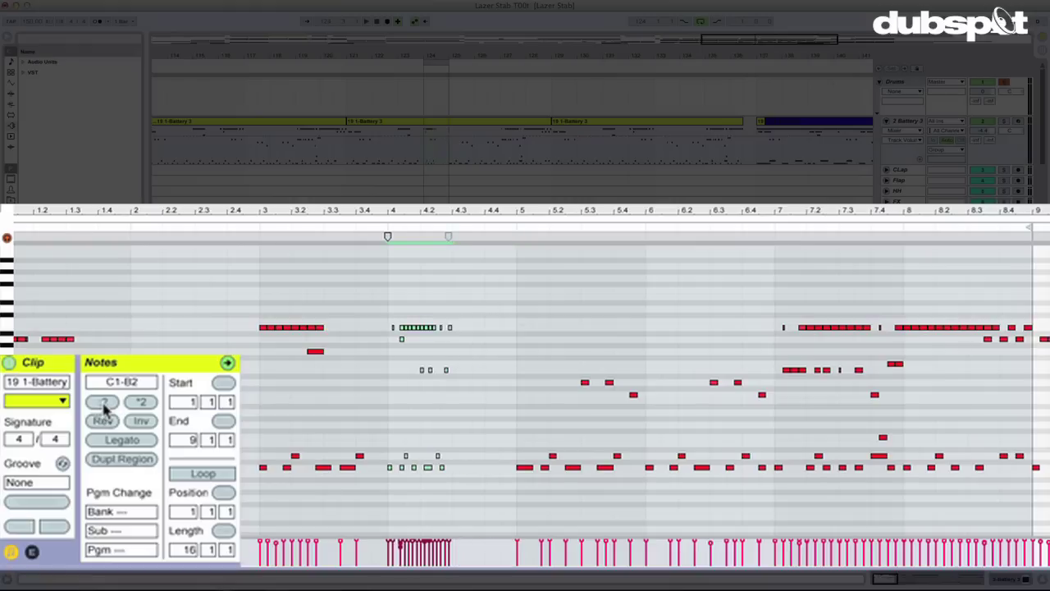
click(386, 270)
key(space)
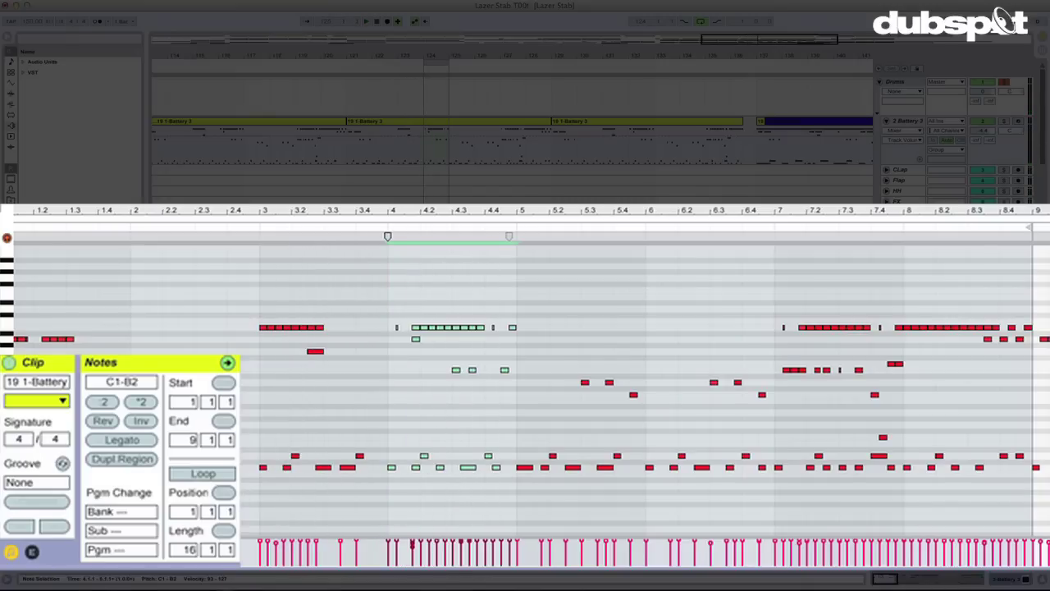
- Undo a trial *2 doubling and delete the drum notes in bar 5
click(142, 402)
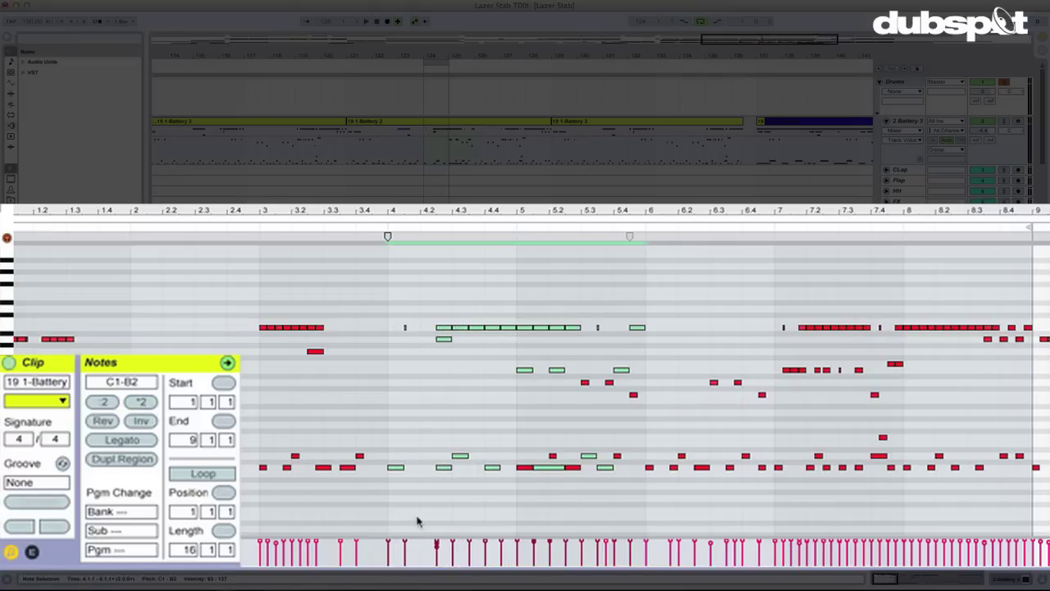
click(385, 340)
key(space)
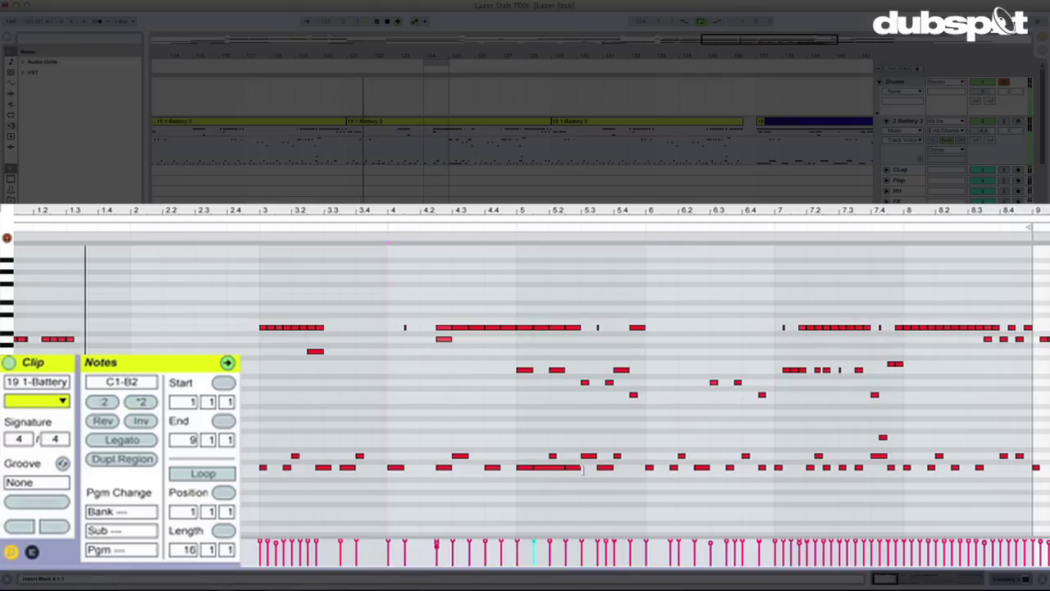
key(space)
key(ctrl+z)
drag(520, 492, 648, 359)
key(Delete)
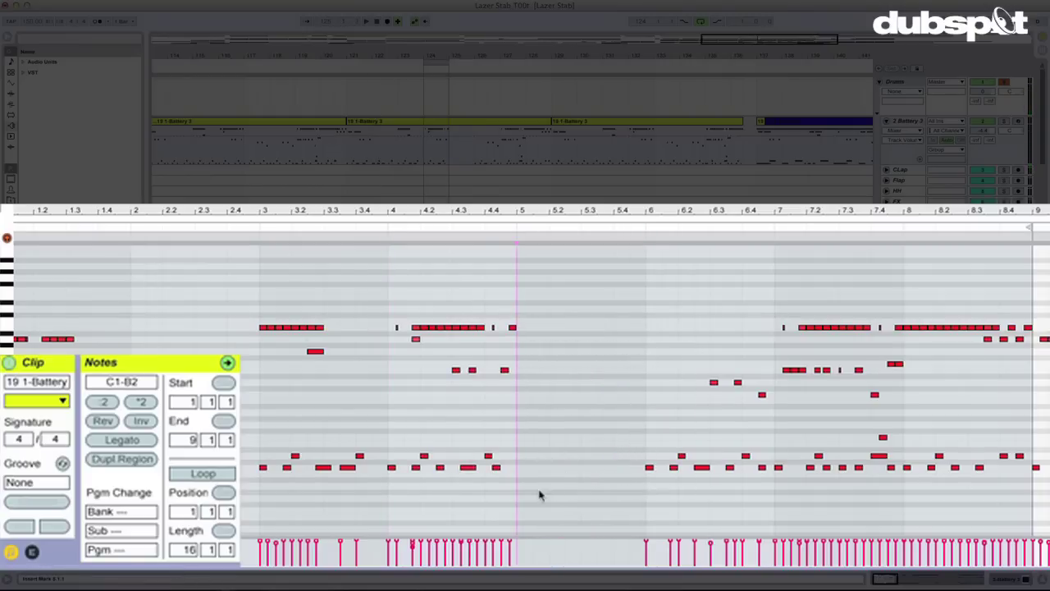
- Double the bar 4 drum notes with *2 to span bars 4–5 and play them back
drag(525, 492, 463, 379)
drag(440, 344, 390, 315)
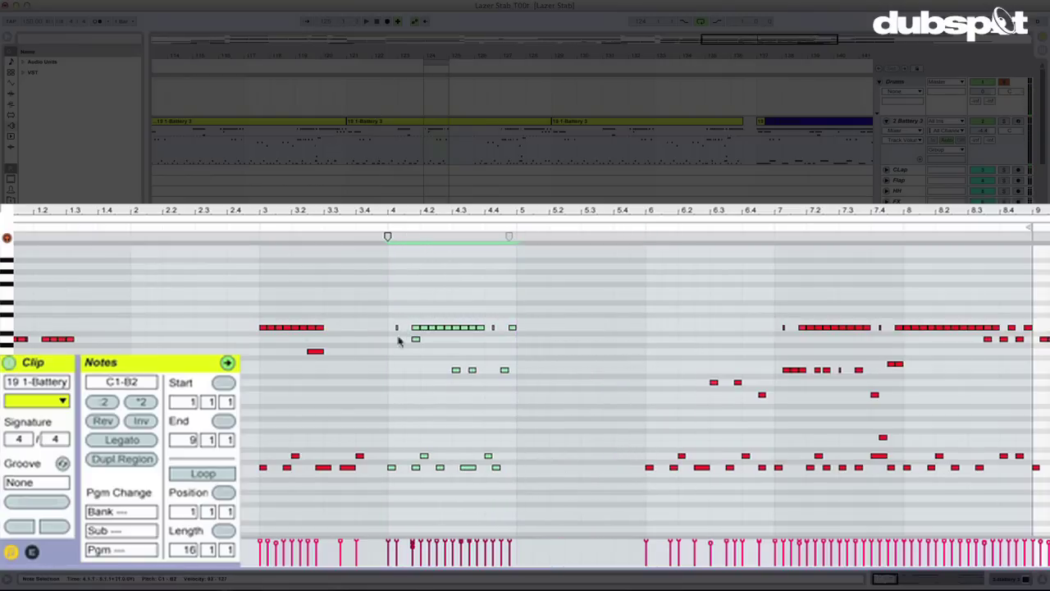
click(143, 402)
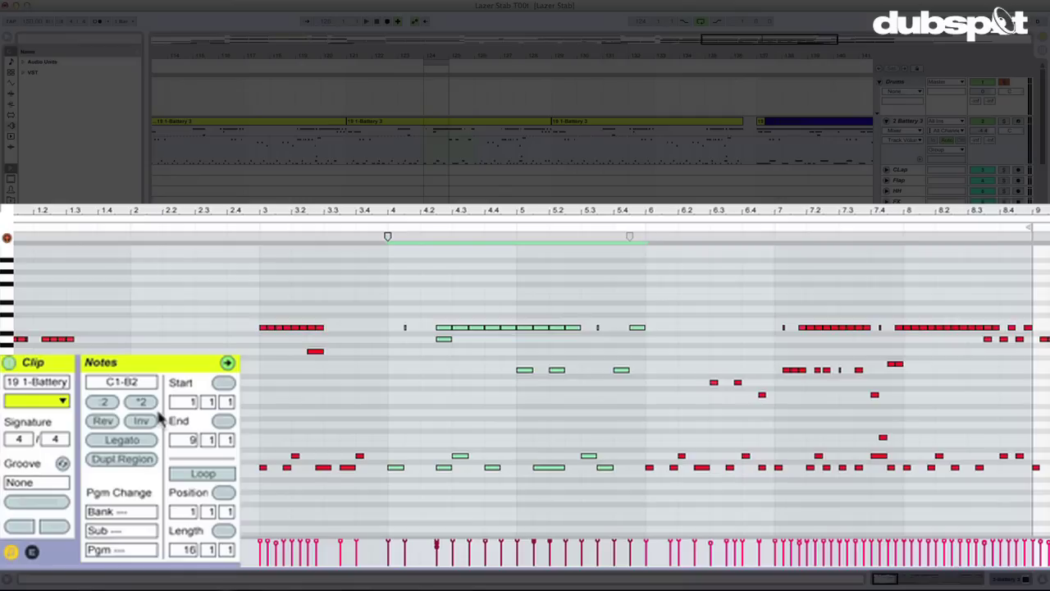
key(space)
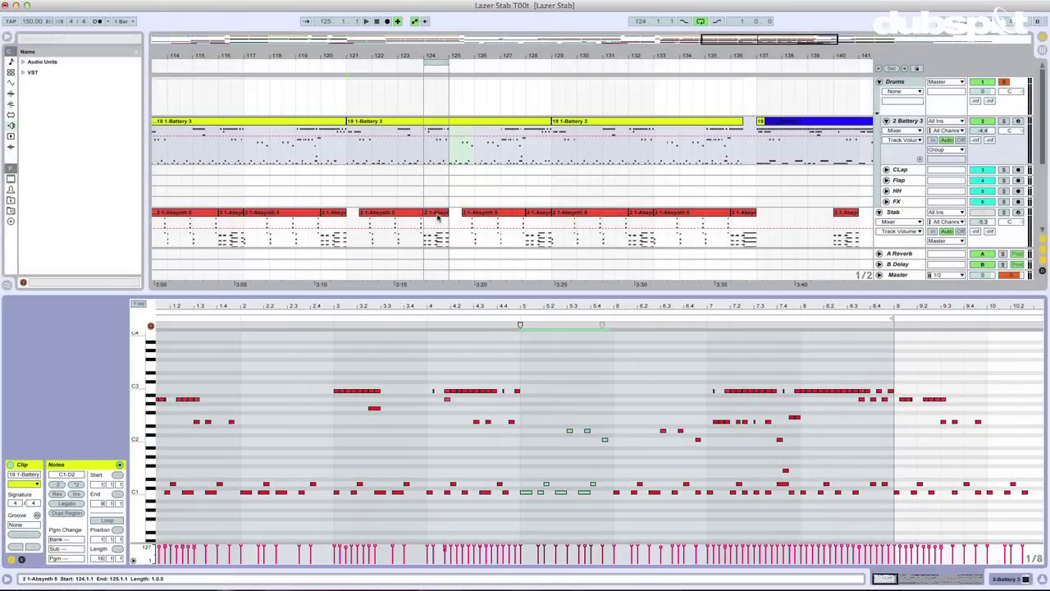
- Select the Absynth clip at bar 124, solo the Stab track, and pick out the notes in bar 20
click(448, 232)
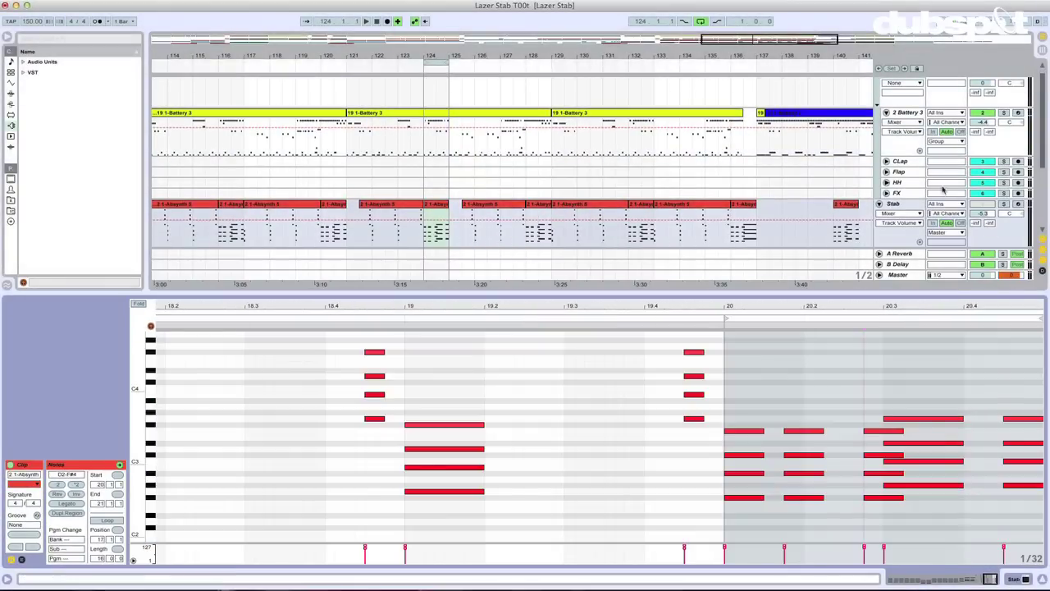
click(1003, 204)
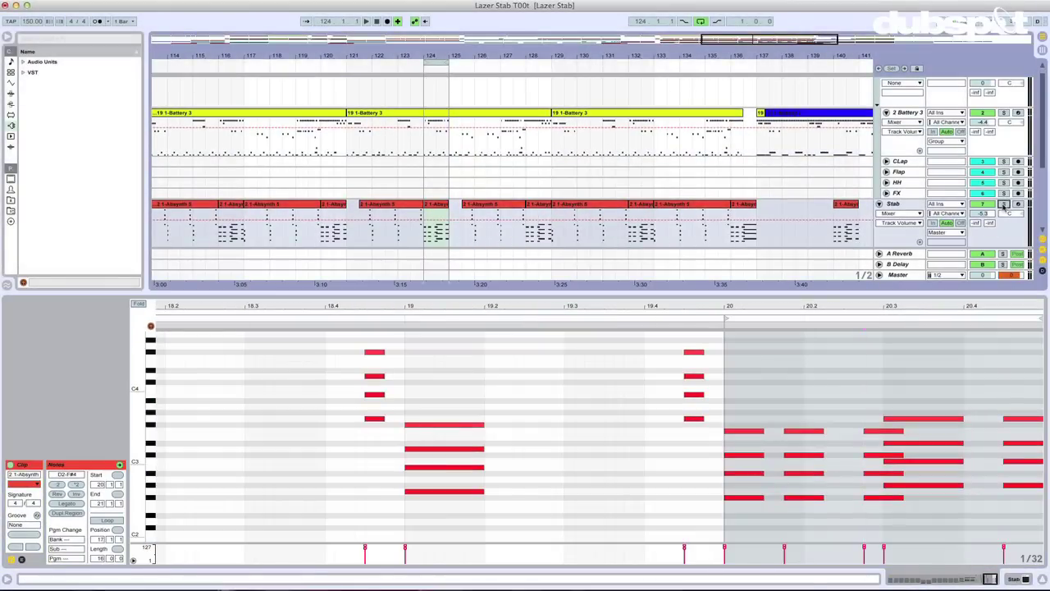
click(769, 396)
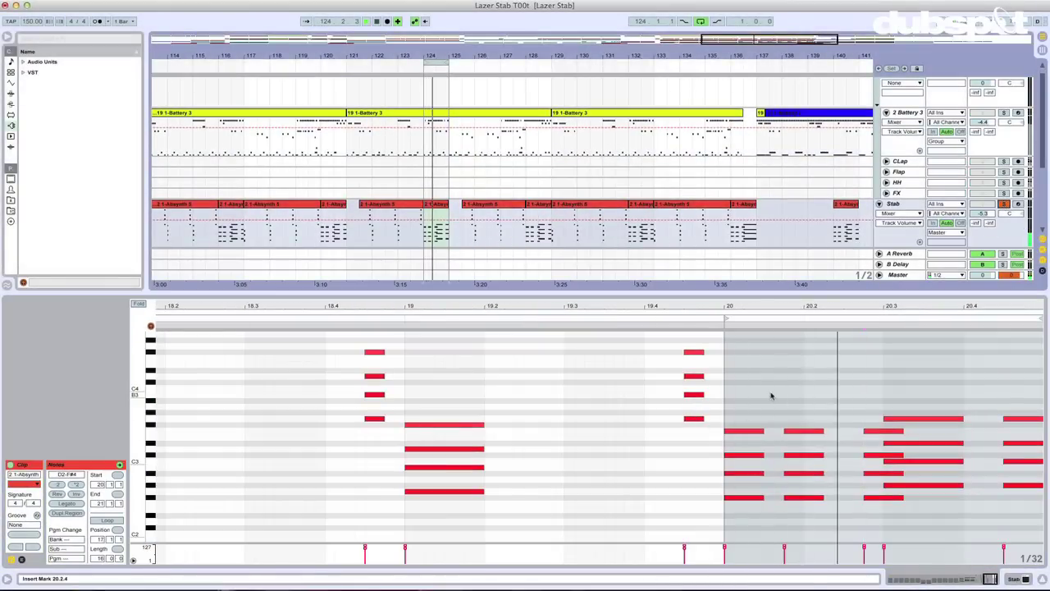
key(minus)
click(621, 403)
click(824, 383)
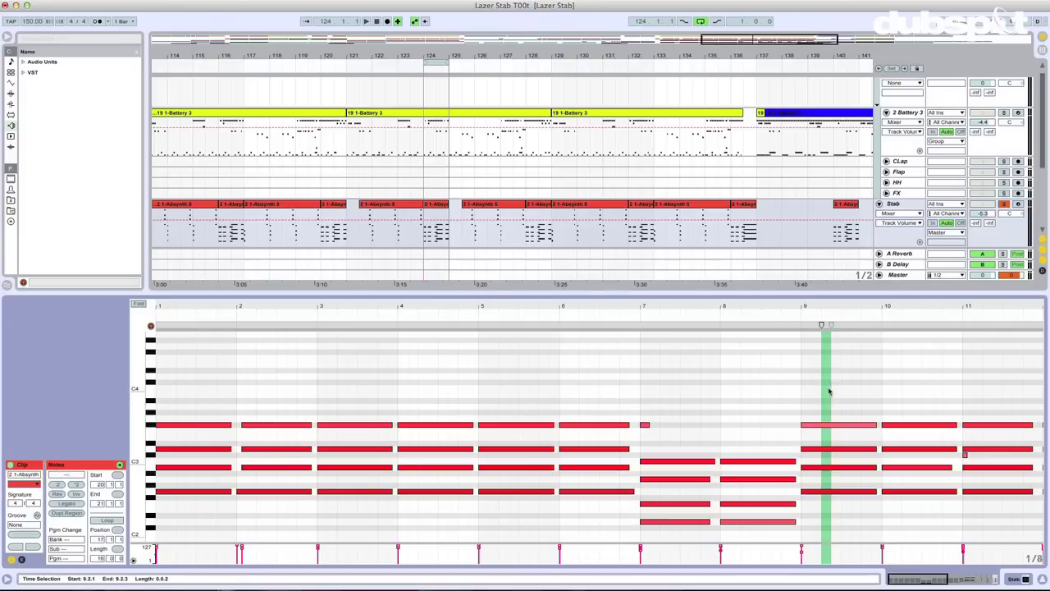
scroll(823, 383, right, 10)
scroll(824, 383, right, 5)
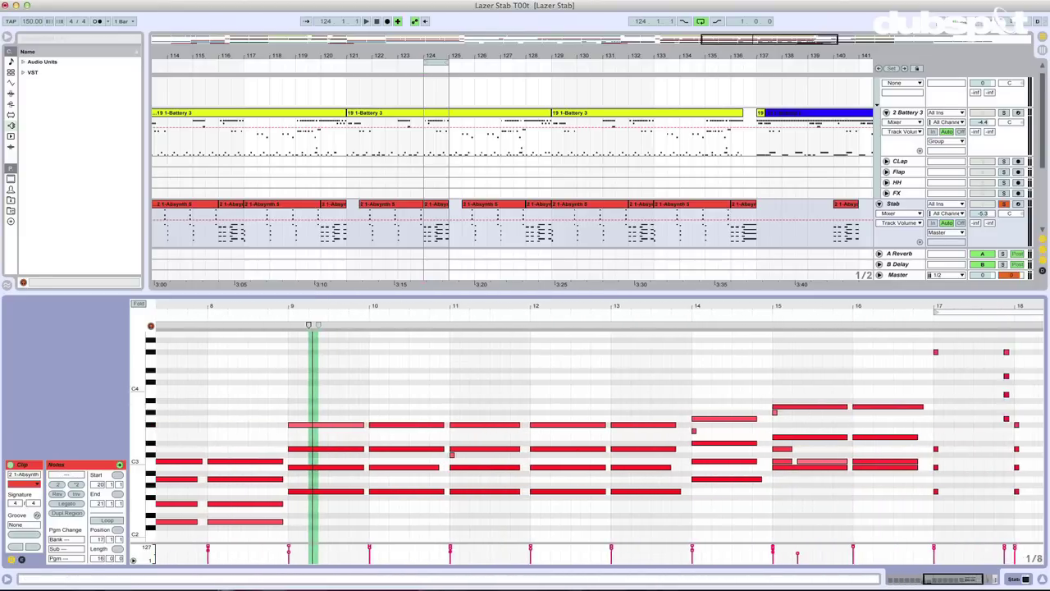
mouse_move(957, 526)
mouse_down()
mouse_move(995, 509)
mouse_move(1026, 410)
mouse_up()
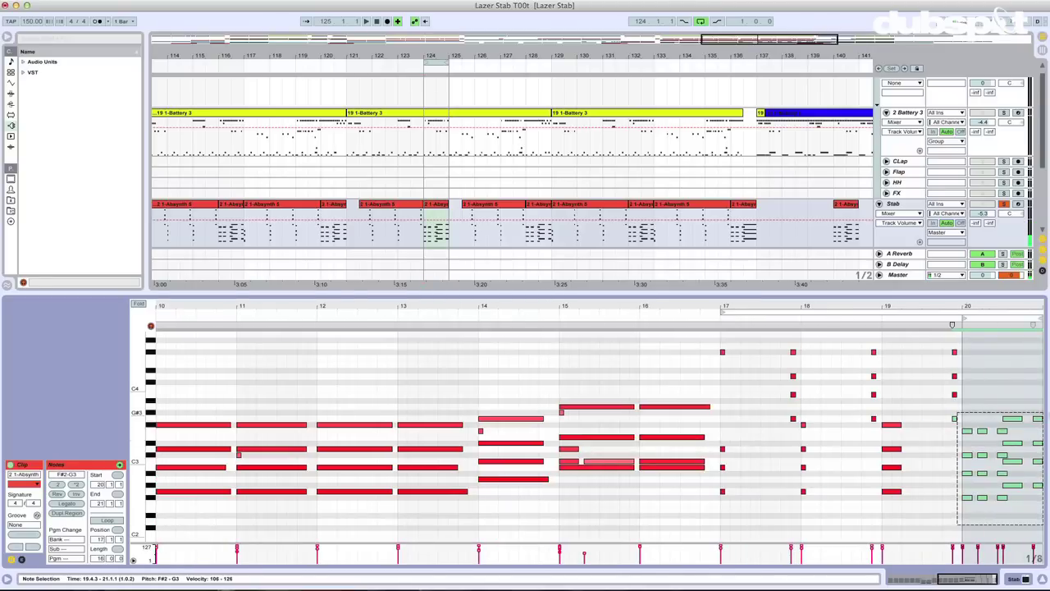
click(968, 430)
- Select all bar 20 notes, loop playback, and apply *2 to double their timing
key(super+a)
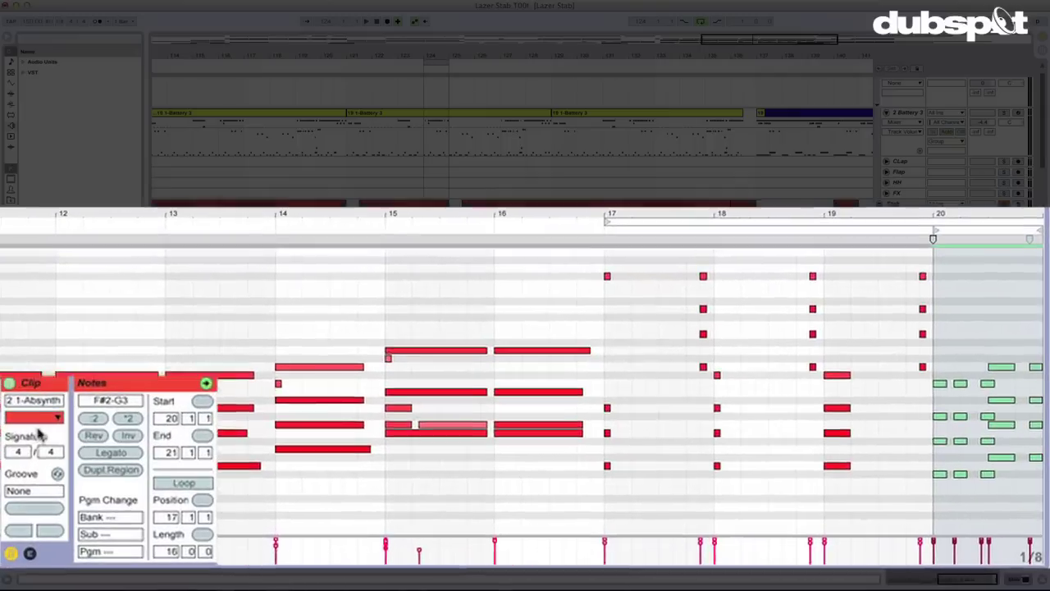
key(space)
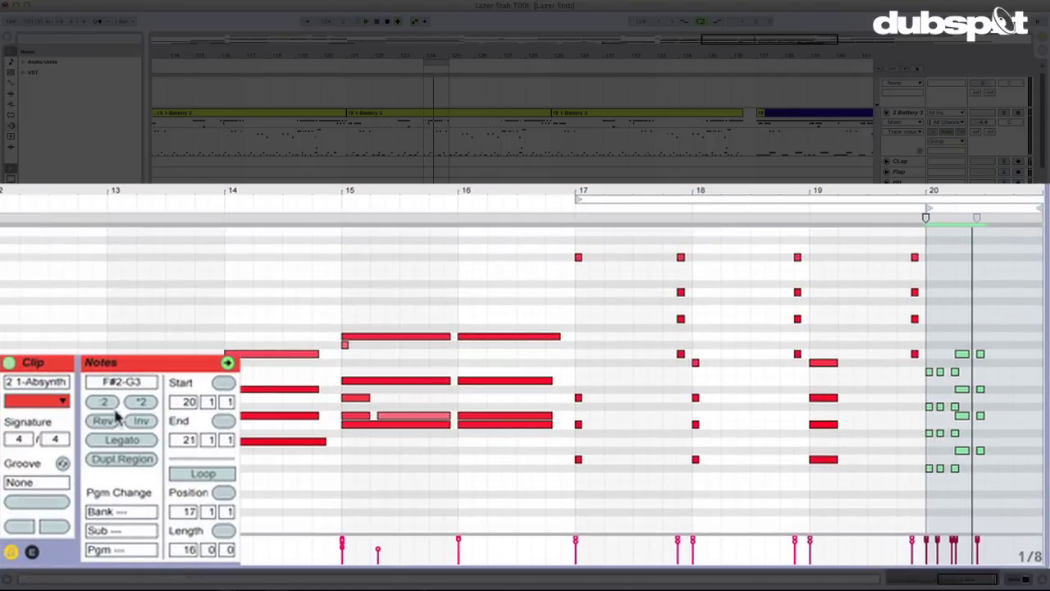
click(140, 401)
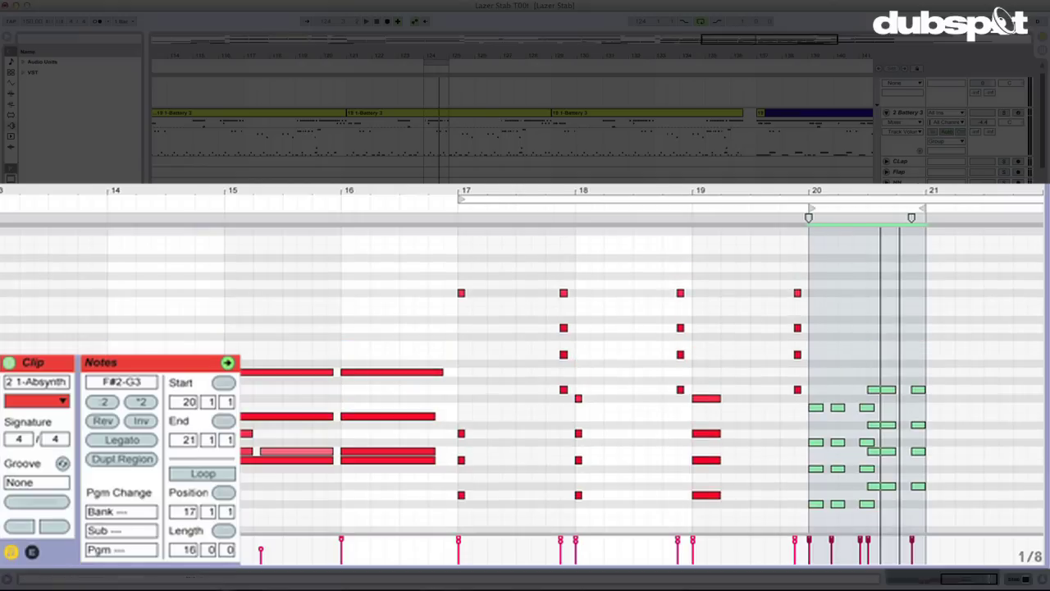
key(z)
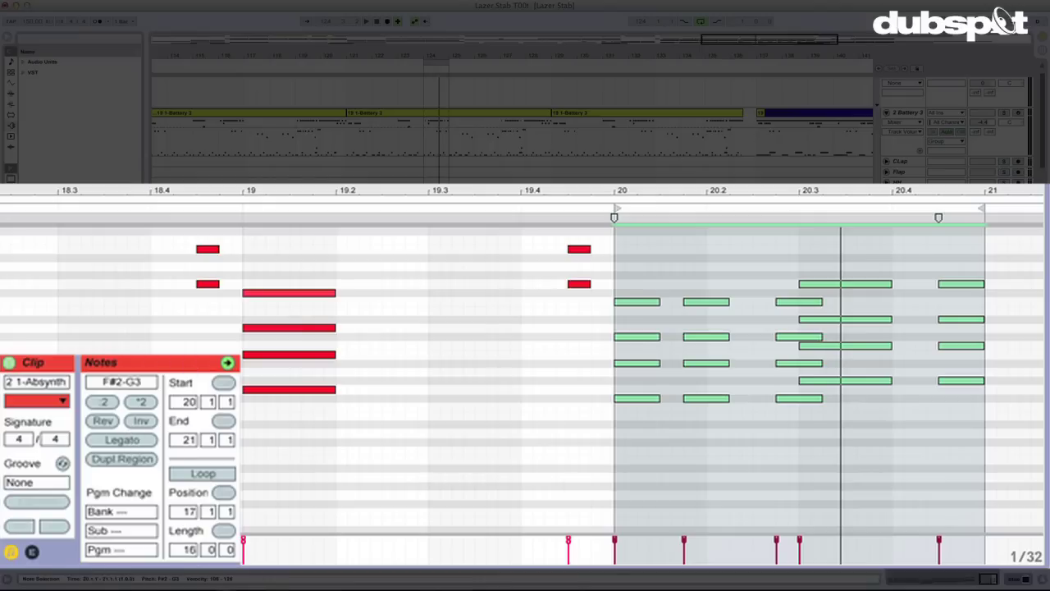
click(839, 463)
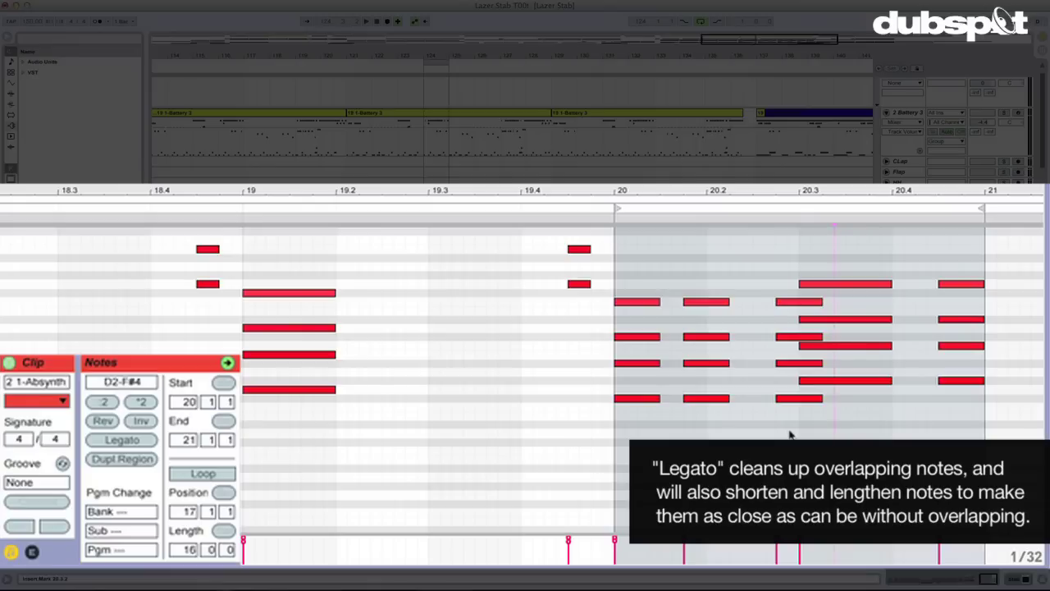
- Apply Legato to the overlapping long and short notes around 20.3 and play the loop
drag(790, 434, 783, 296)
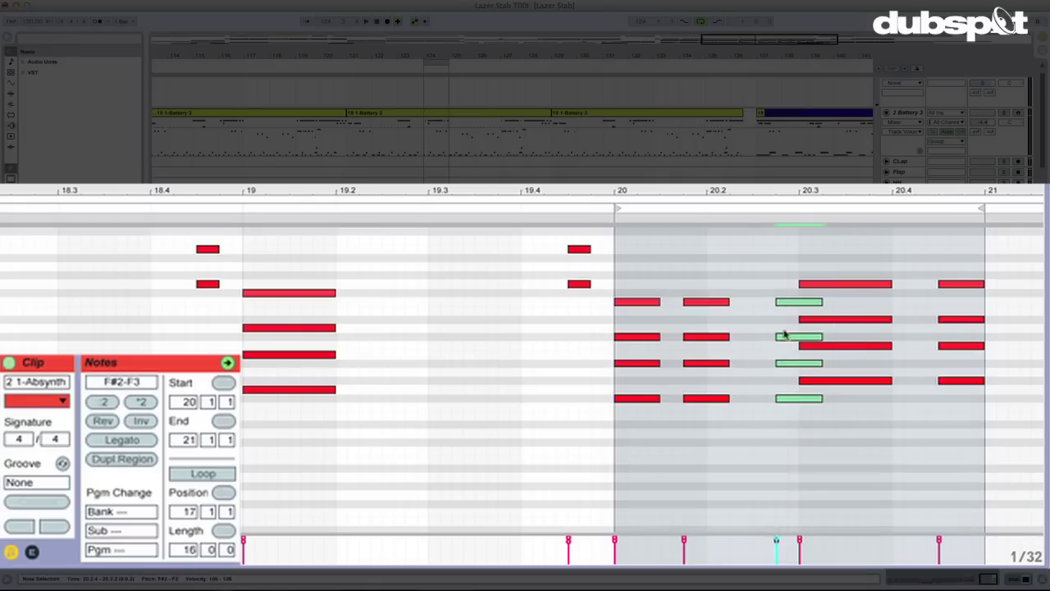
click(129, 441)
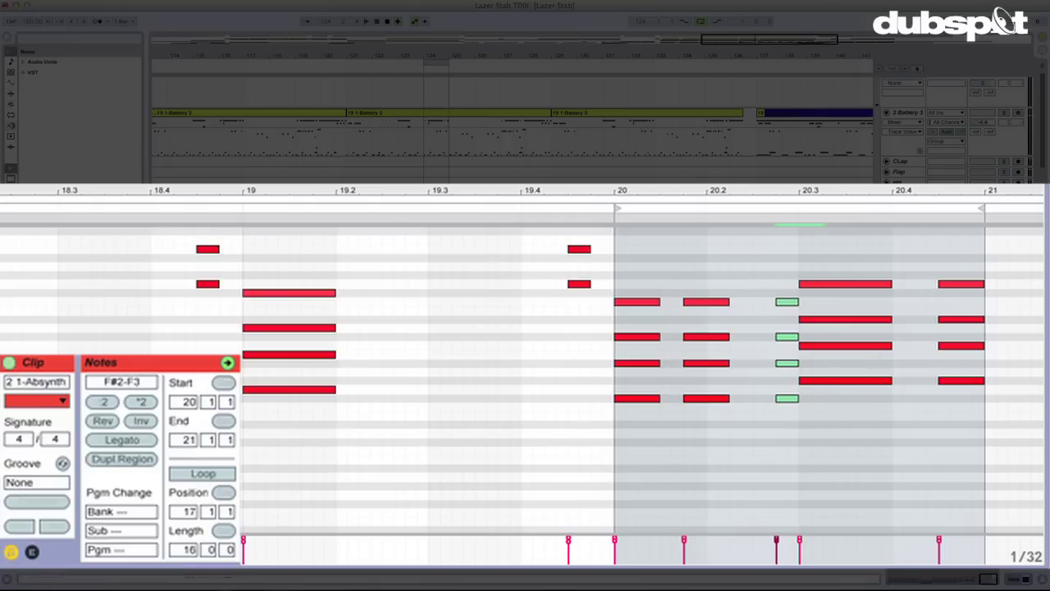
key(shift+Right)
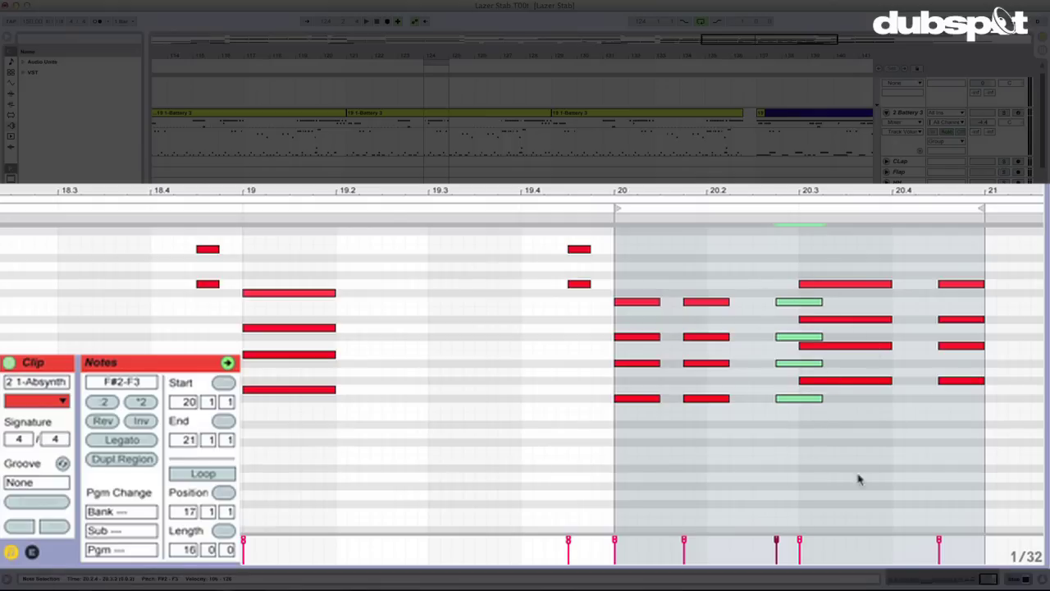
drag(858, 474, 758, 267)
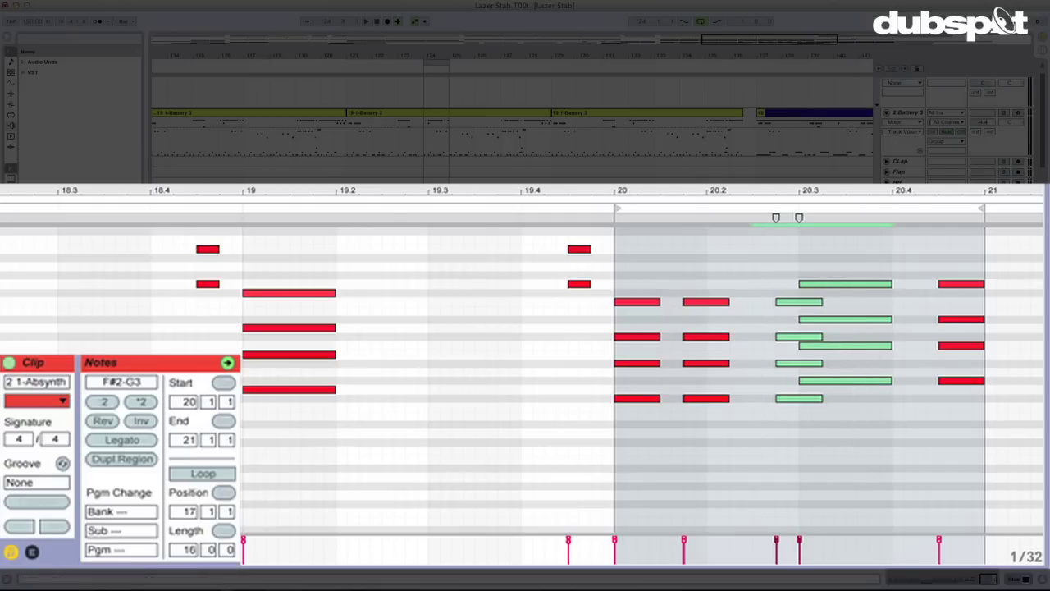
click(126, 442)
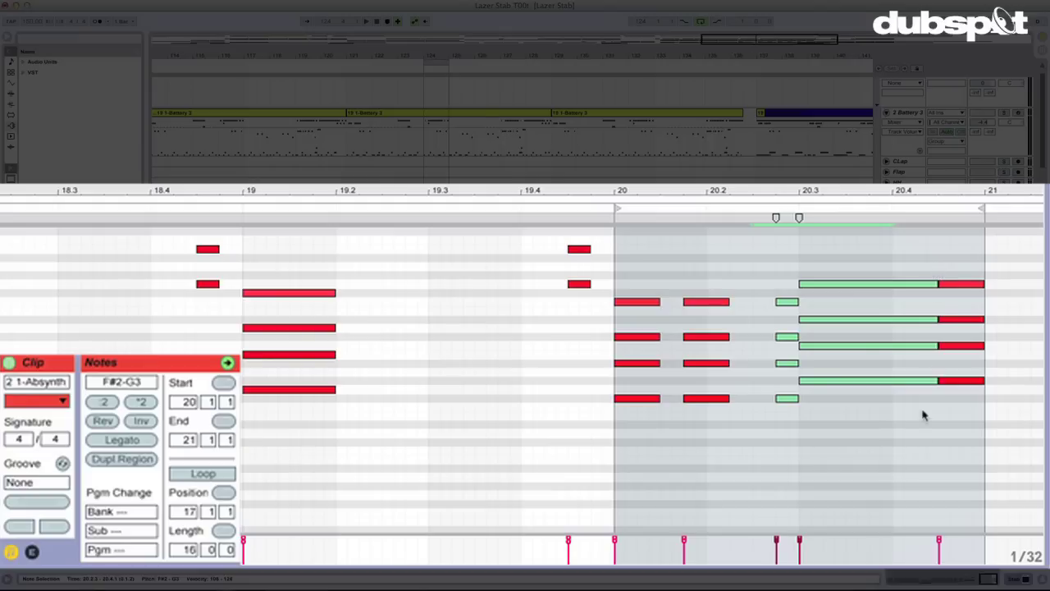
key(space)
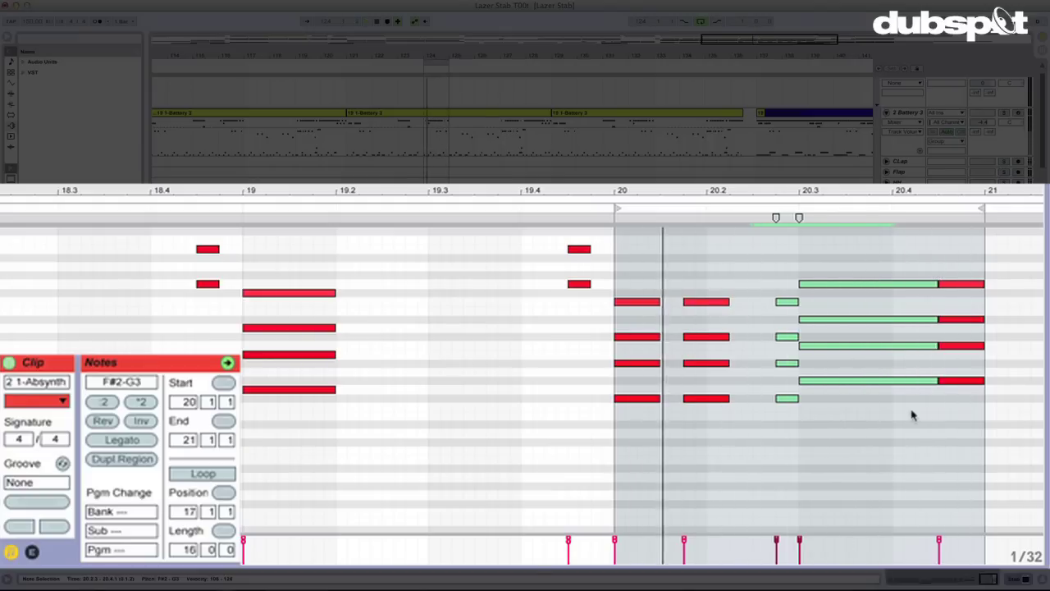
- Try Legato on the four notes near 20.2, undo it, and clear the selection
drag(696, 277, 715, 407)
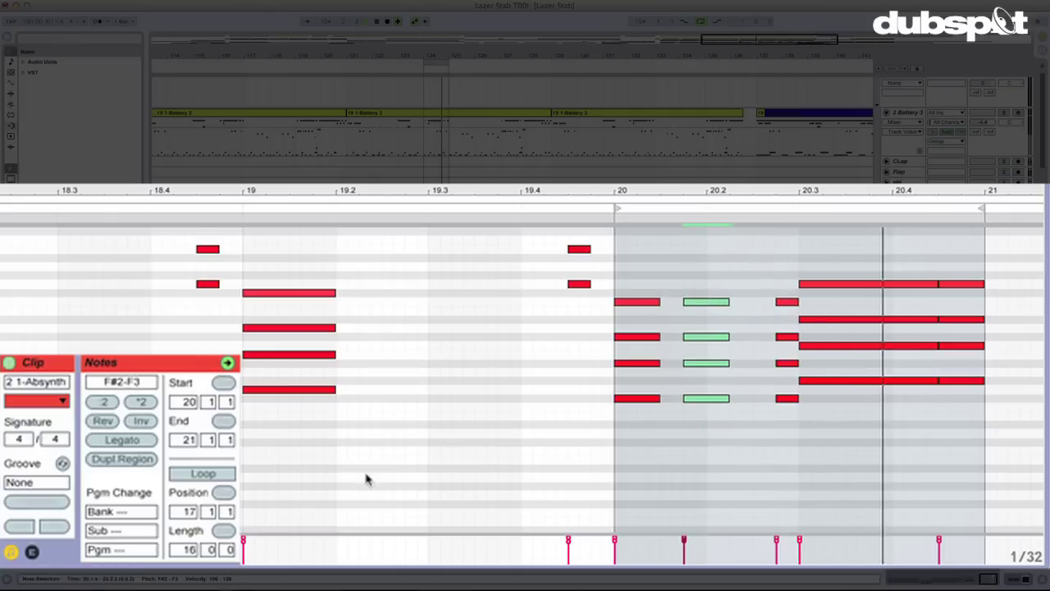
click(112, 441)
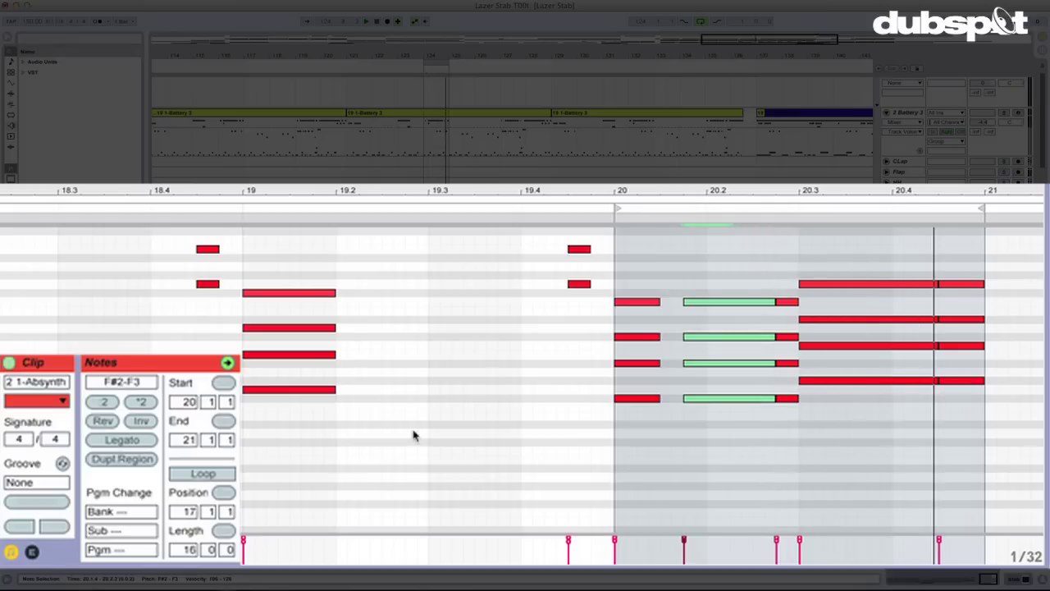
key(ctrl+z)
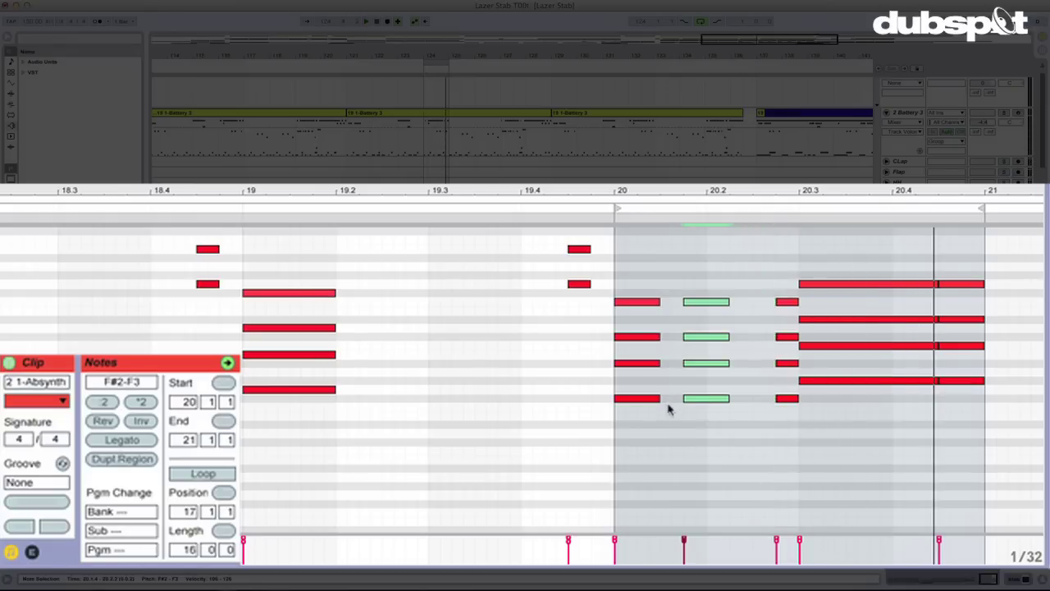
key(ctrl+z)
click(846, 436)
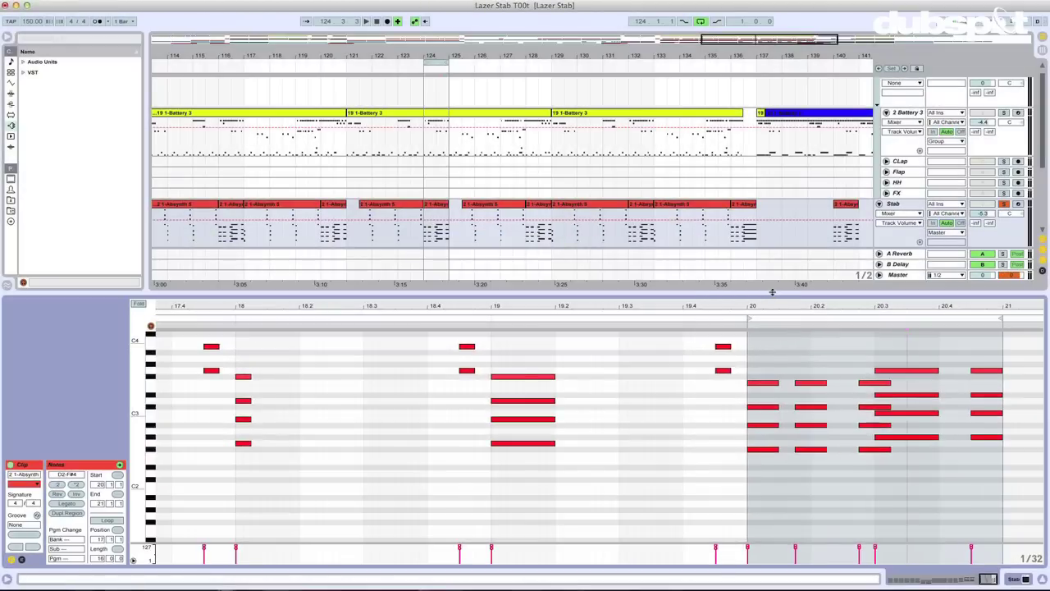
- Close the note editor with Super+Alt+L
key(super+alt+l)
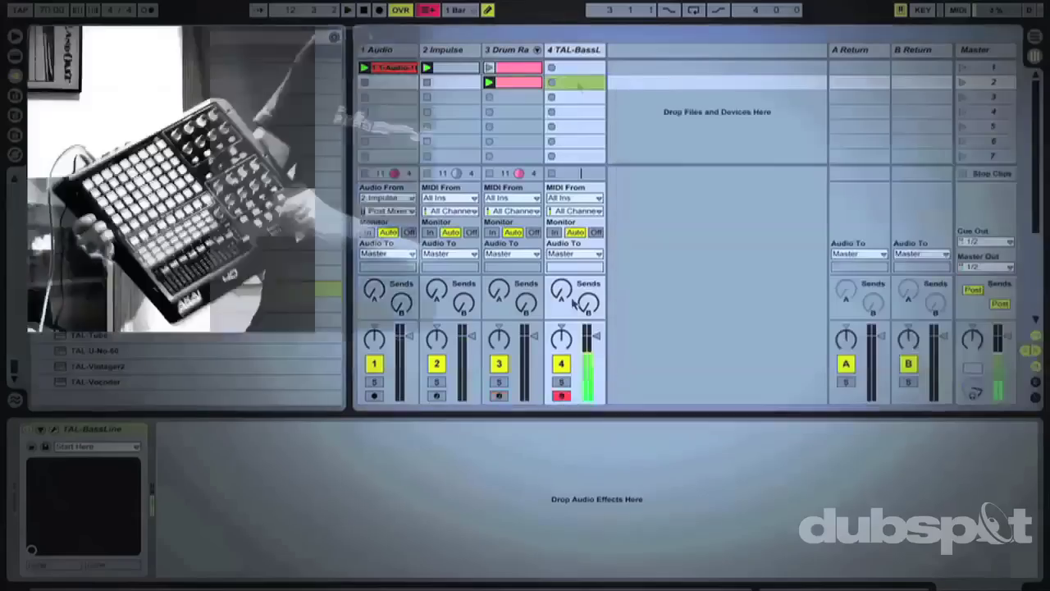
- Record a bass clip of repeating C2 notes with D#2 hits into the TAL-BassLine track's armed empty slot
click(552, 82)
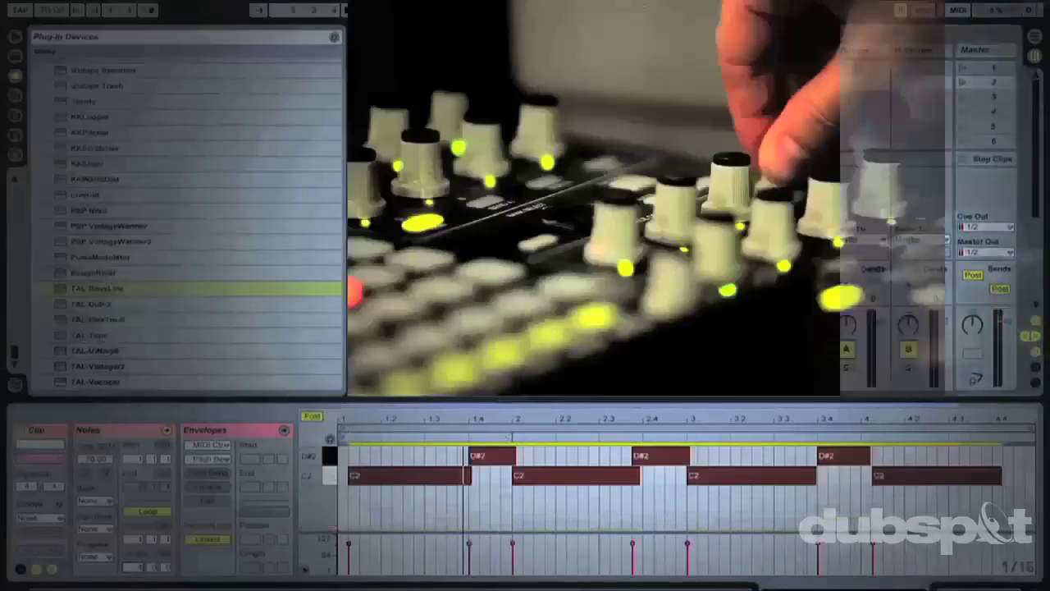